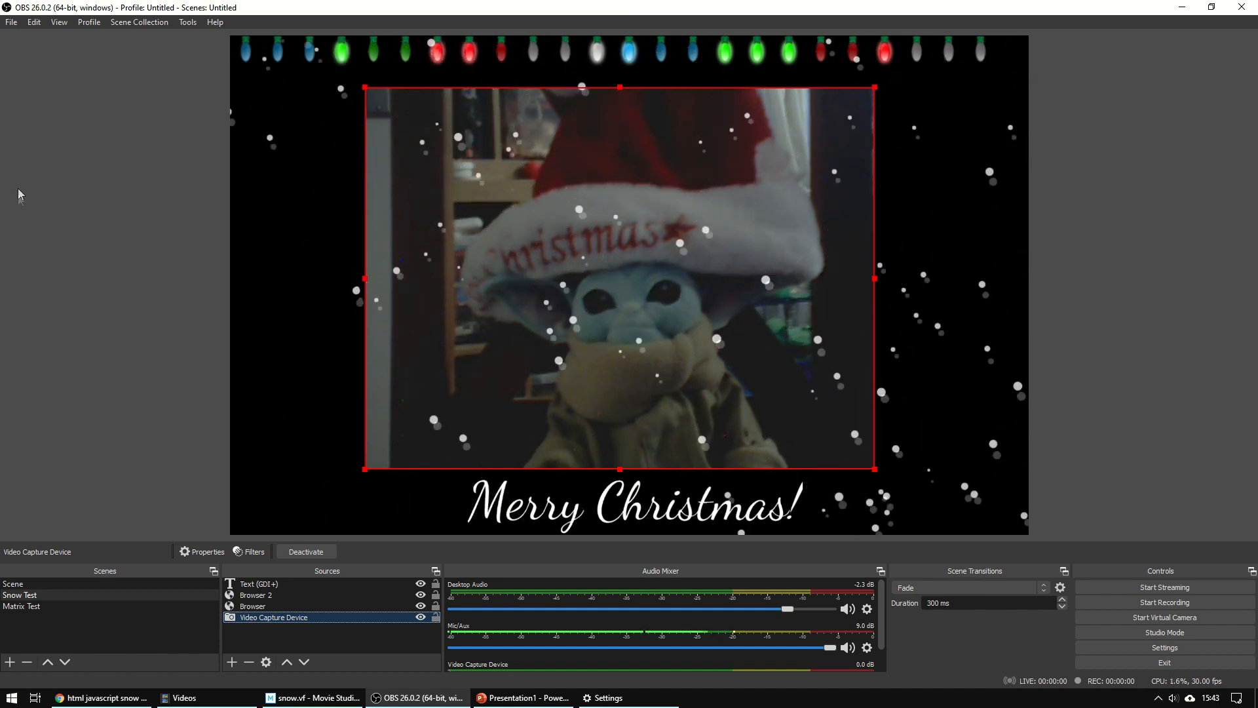
- Add a new scene named Snow
{"action": "left_click", "coordinate": [9, 662]}
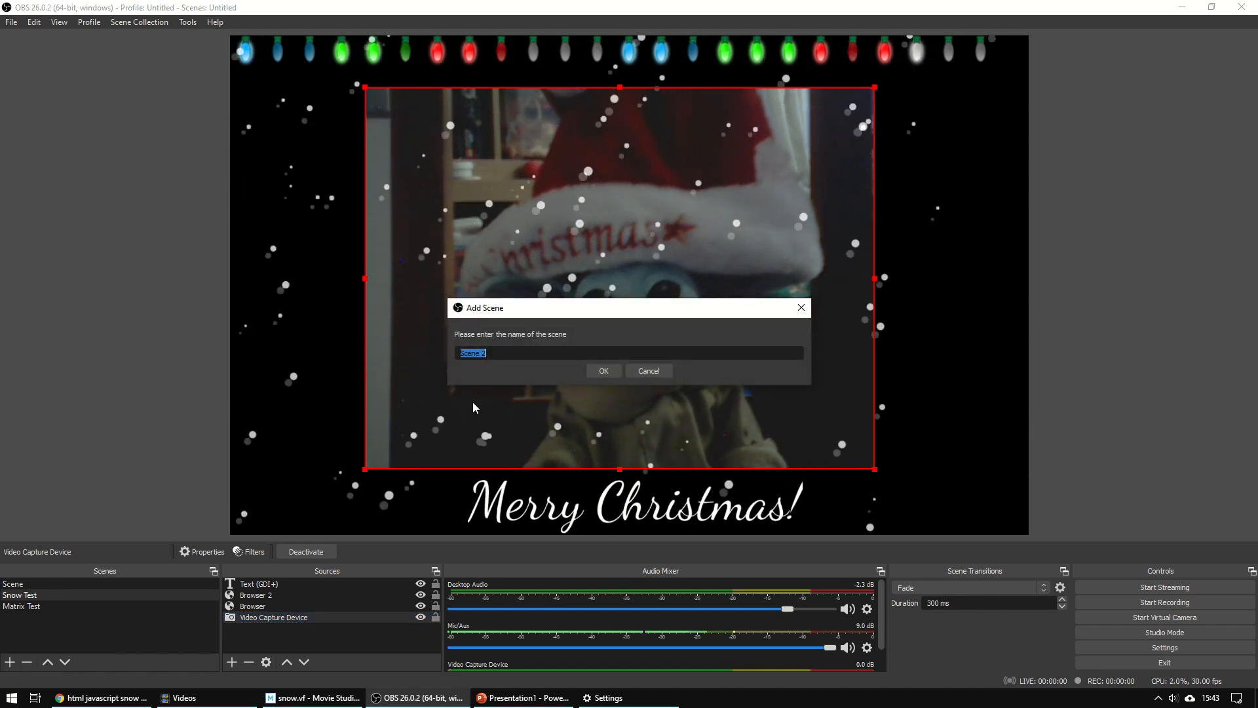
{"action": "key", "text": "BackSpace"}
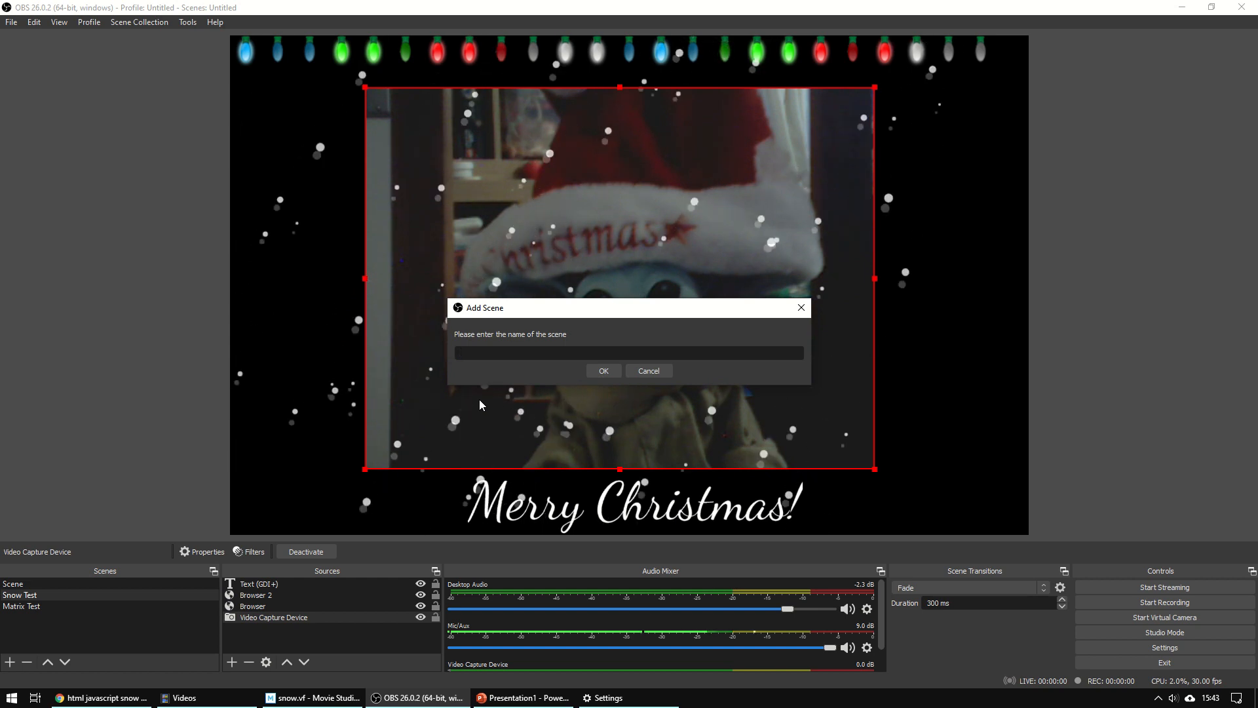
{"action": "type", "text": "Snow"}
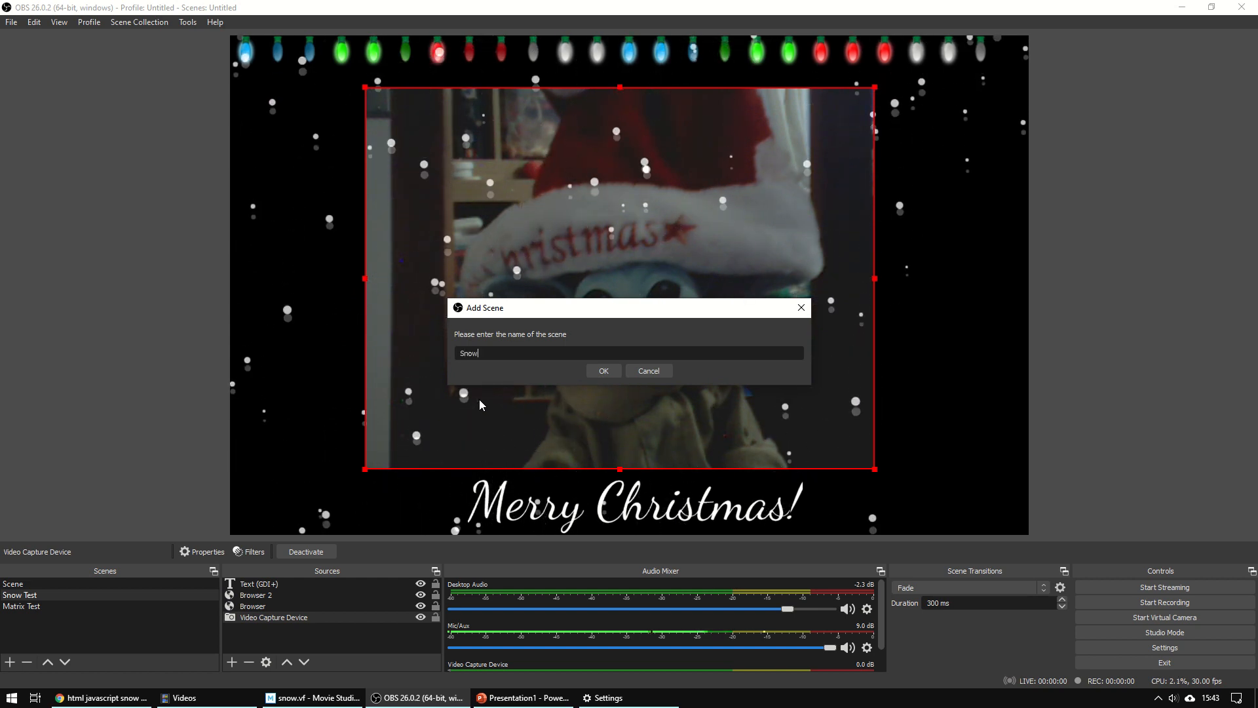
{"action": "key", "text": "Return"}
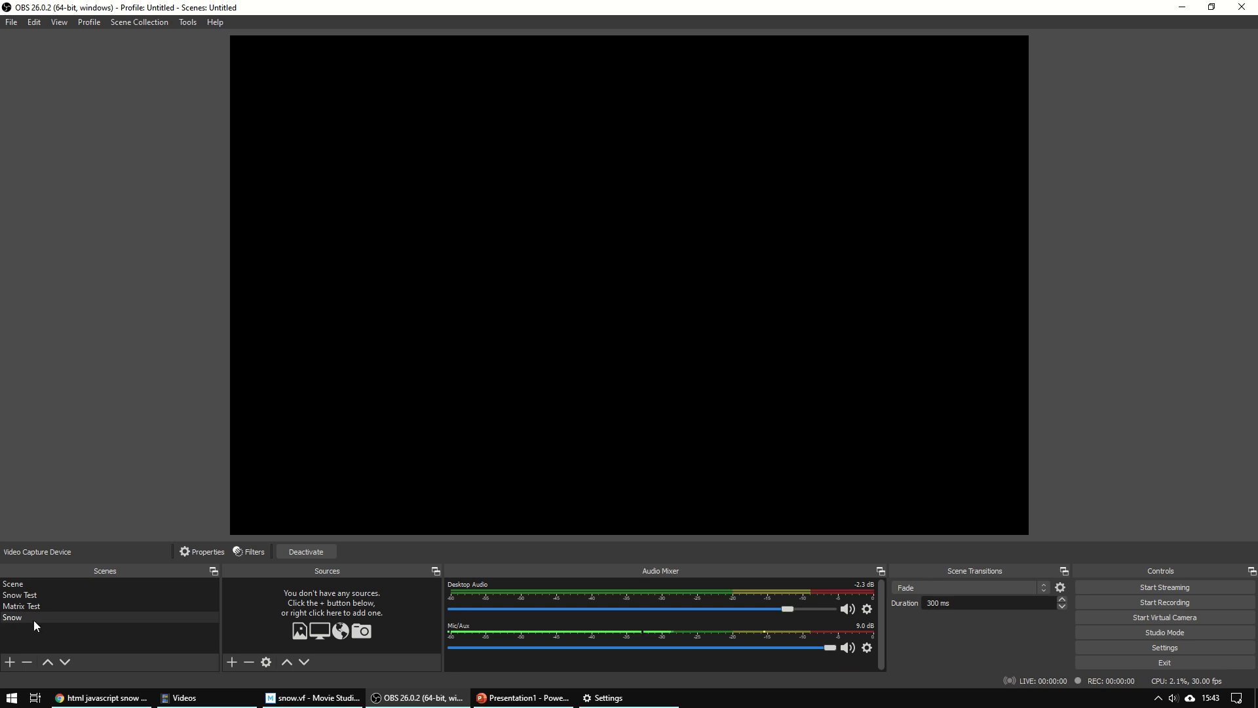
- Add a new video capture device source to the Snow scene using the USB PC Camera with Mic (SN9C105)
{"action": "left_click", "coordinate": [232, 662]}
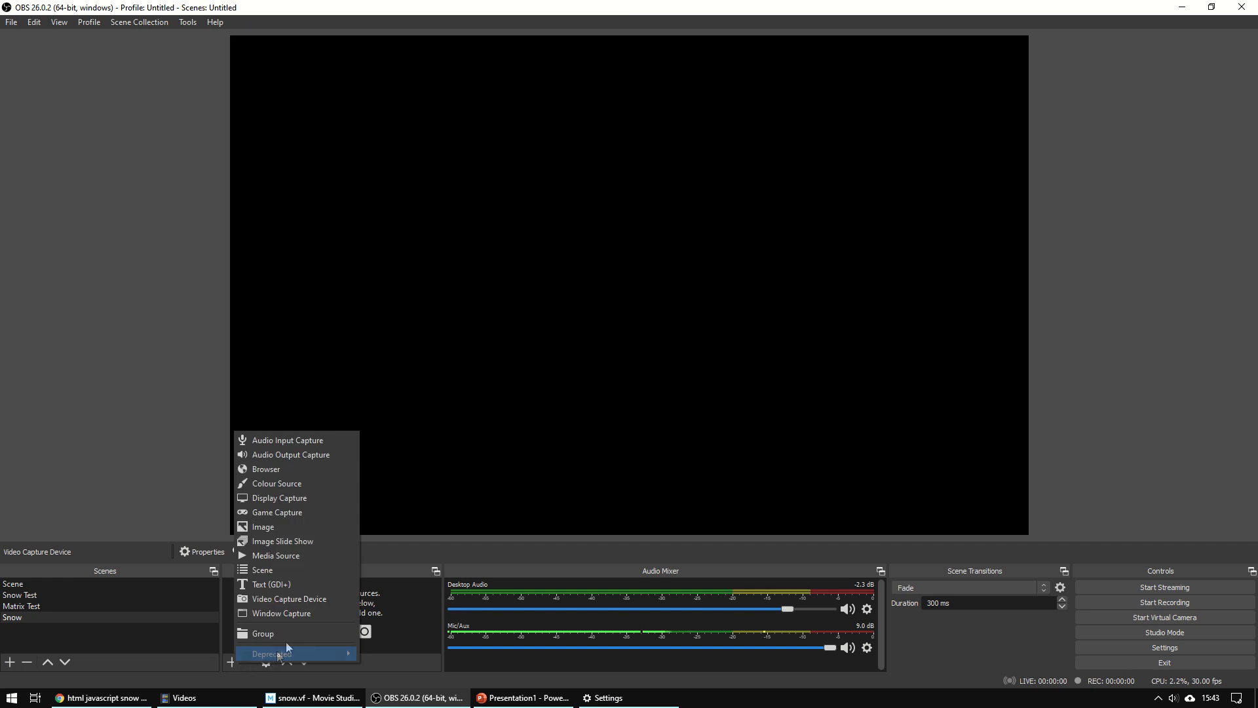
{"action": "left_click", "coordinate": [312, 599]}
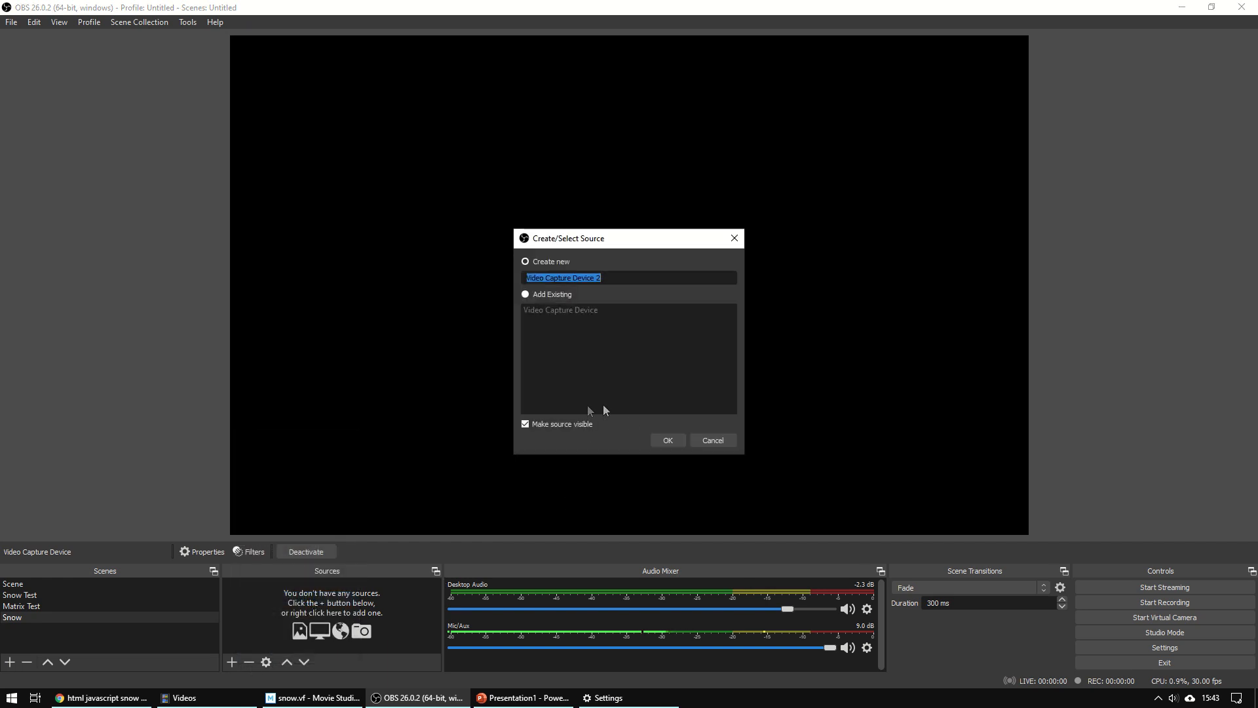
{"action": "left_click", "coordinate": [665, 439]}
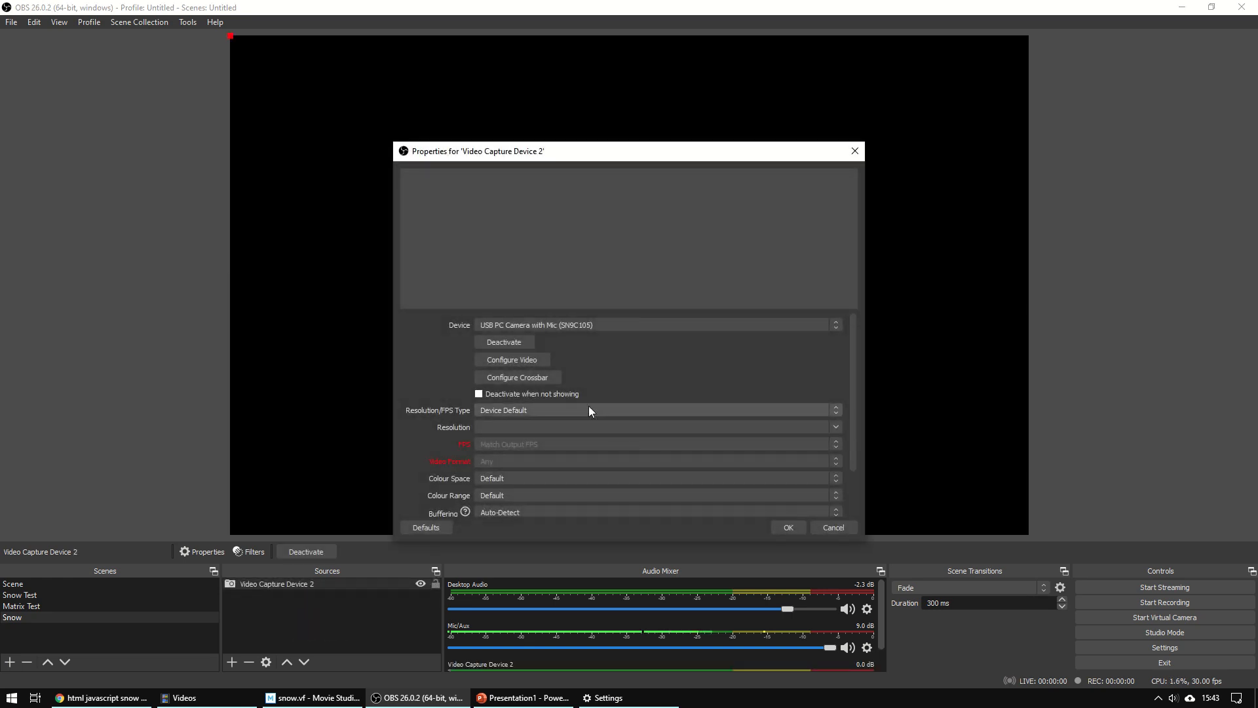
{"action": "left_click", "coordinate": [584, 324]}
{"action": "left_click", "coordinate": [583, 325]}
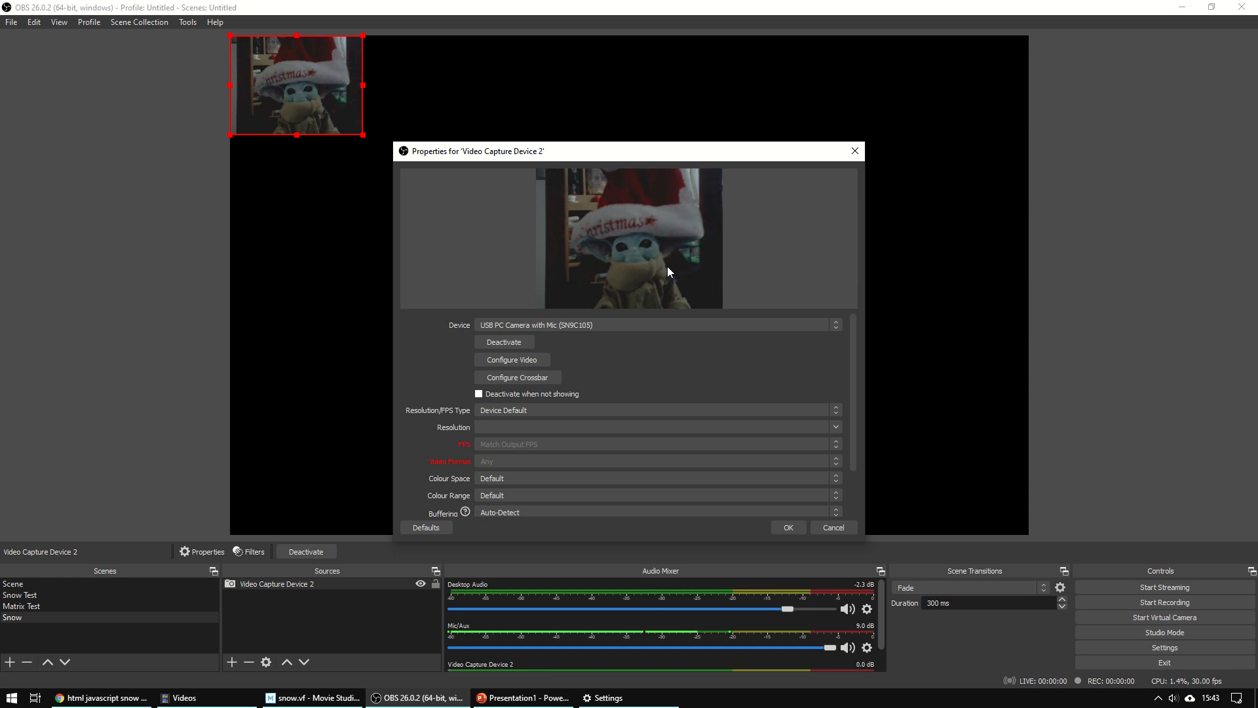
{"action": "left_click", "coordinate": [797, 526]}
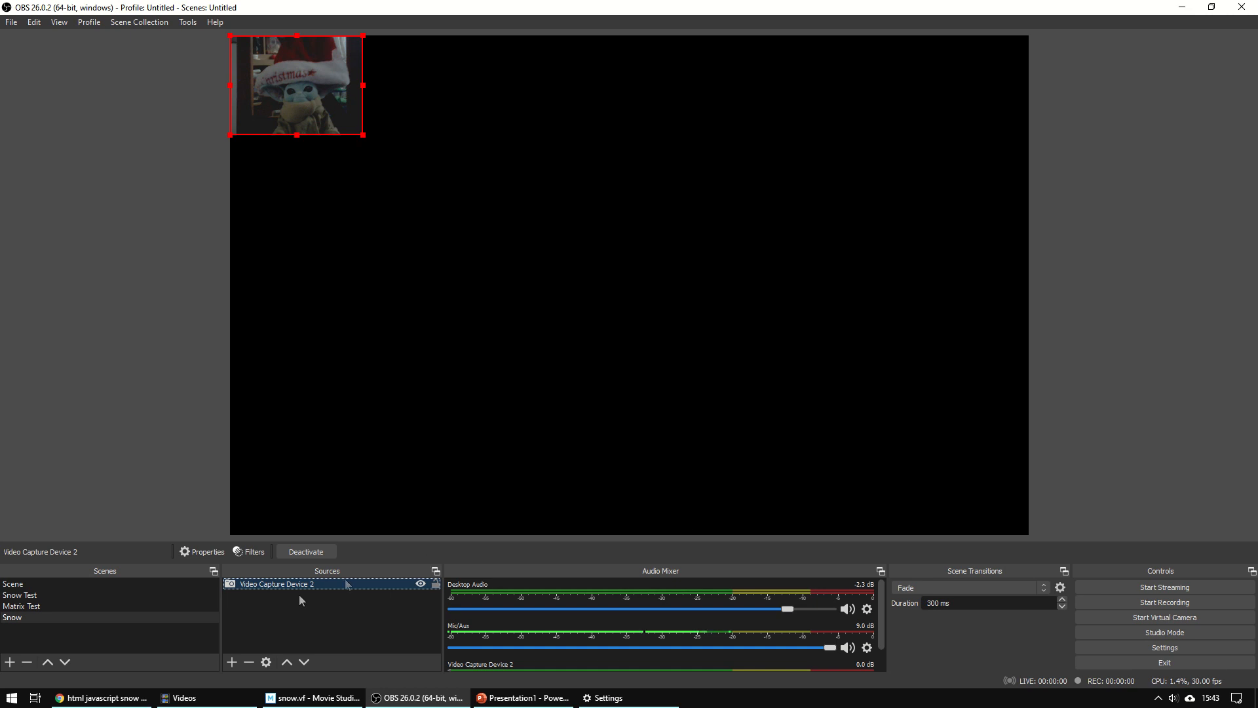
- Enlarge the camera source and place it roughly centred on the canvas, with black margins on all sides
{"action": "left_click_drag", "start_coordinate": [296, 89], "coordinate": [399, 177]}
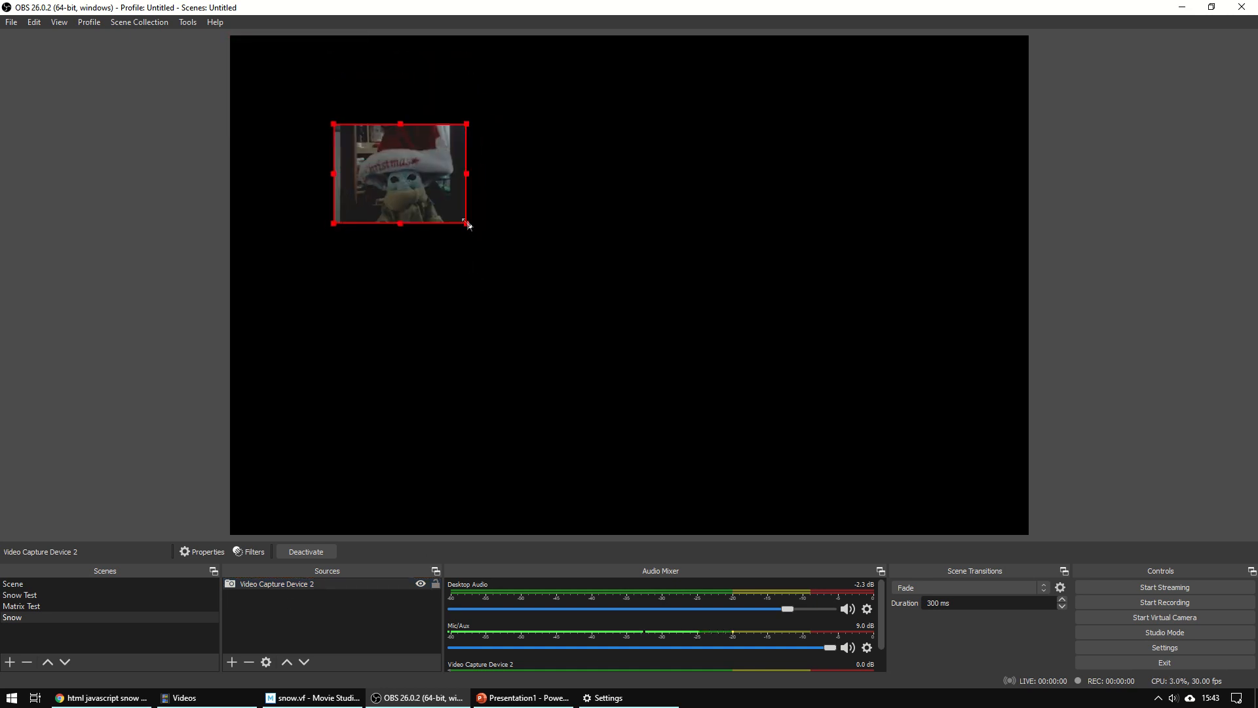
{"action": "left_click_drag", "start_coordinate": [466, 224], "coordinate": [739, 421]}
{"action": "left_click_drag", "start_coordinate": [554, 273], "coordinate": [578, 234]}
{"action": "left_click_drag", "start_coordinate": [760, 390], "coordinate": [886, 483]}
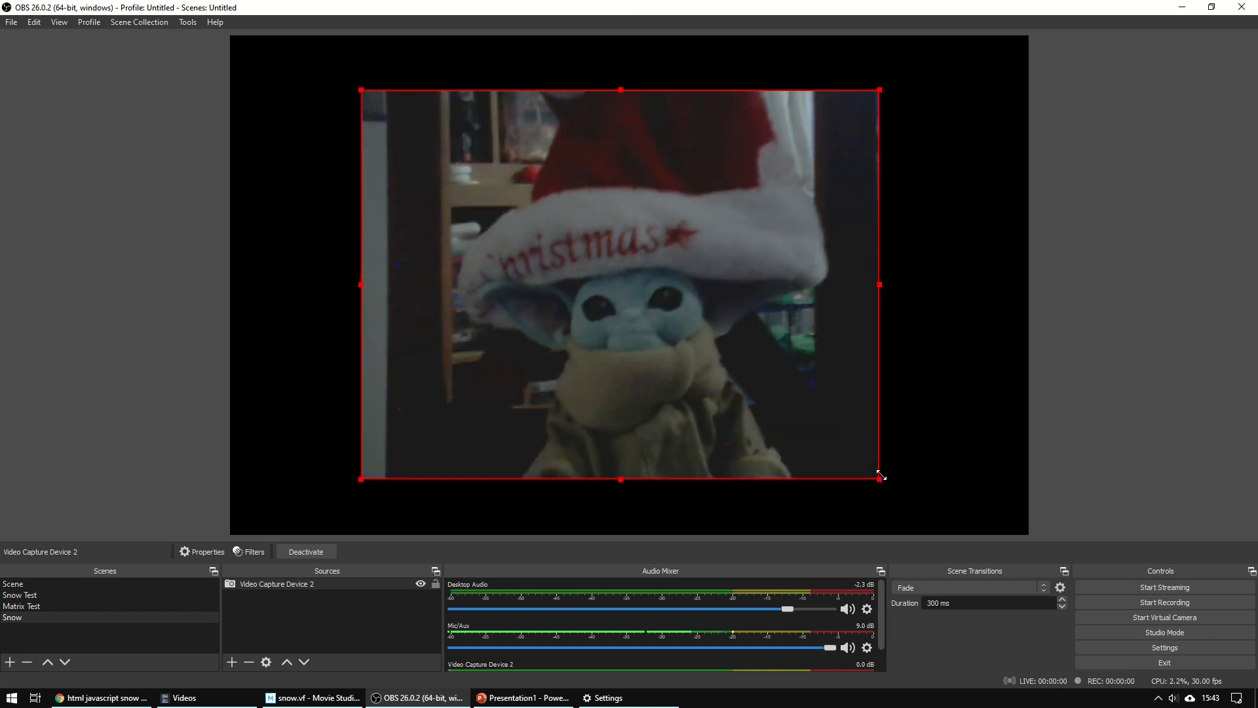
{"action": "left_click_drag", "start_coordinate": [736, 396], "coordinate": [752, 399]}
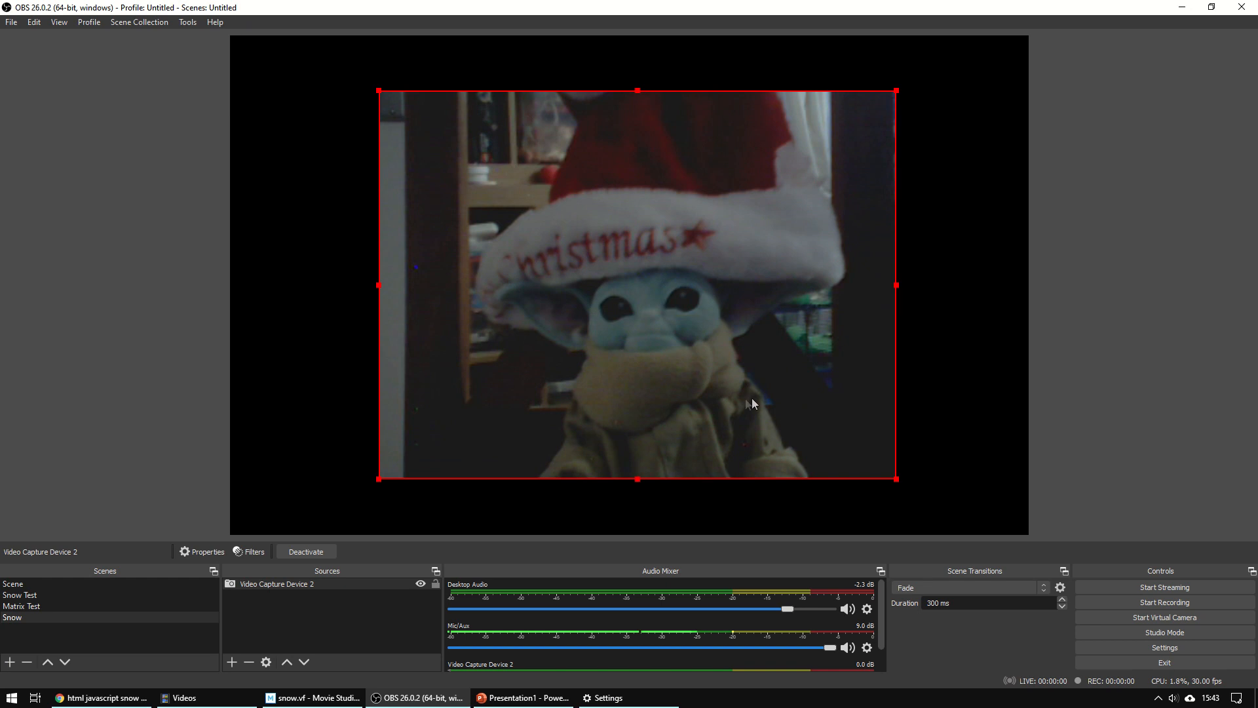
{"action": "left_click", "coordinate": [309, 630]}
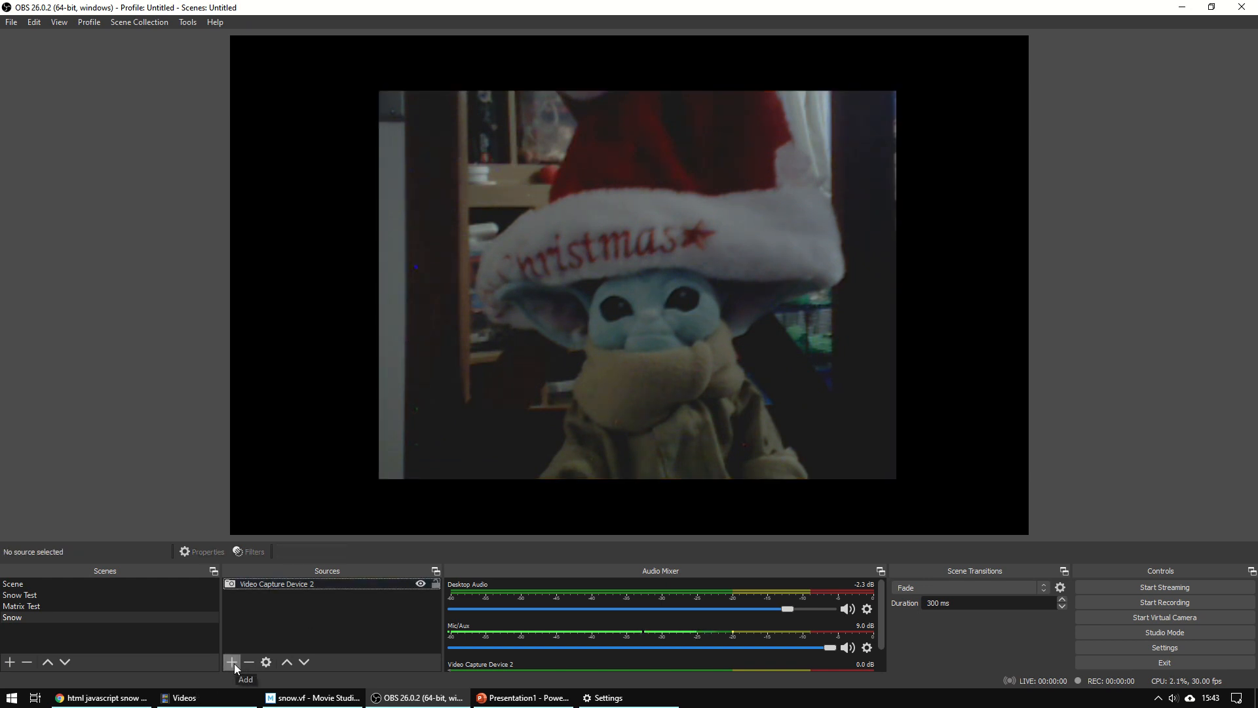
- Add a new browser source named Snow Effect to the Snow scene
{"action": "left_click", "coordinate": [234, 663]}
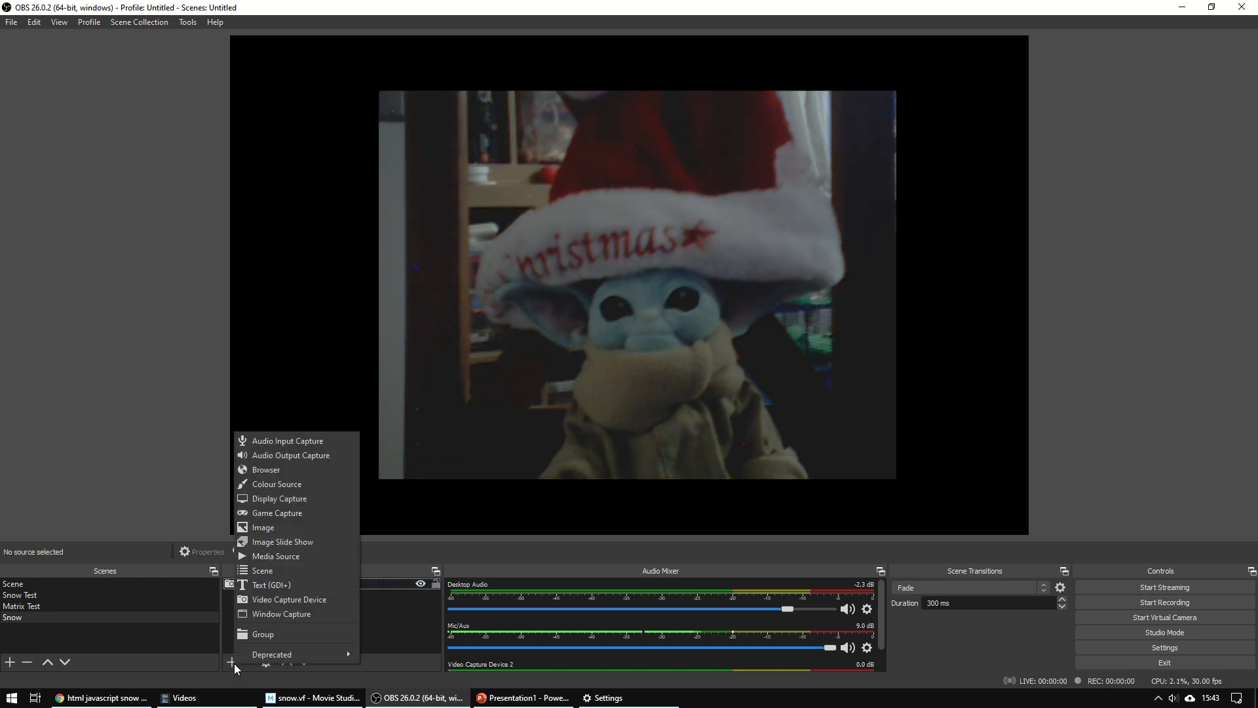
{"action": "left_click", "coordinate": [303, 470]}
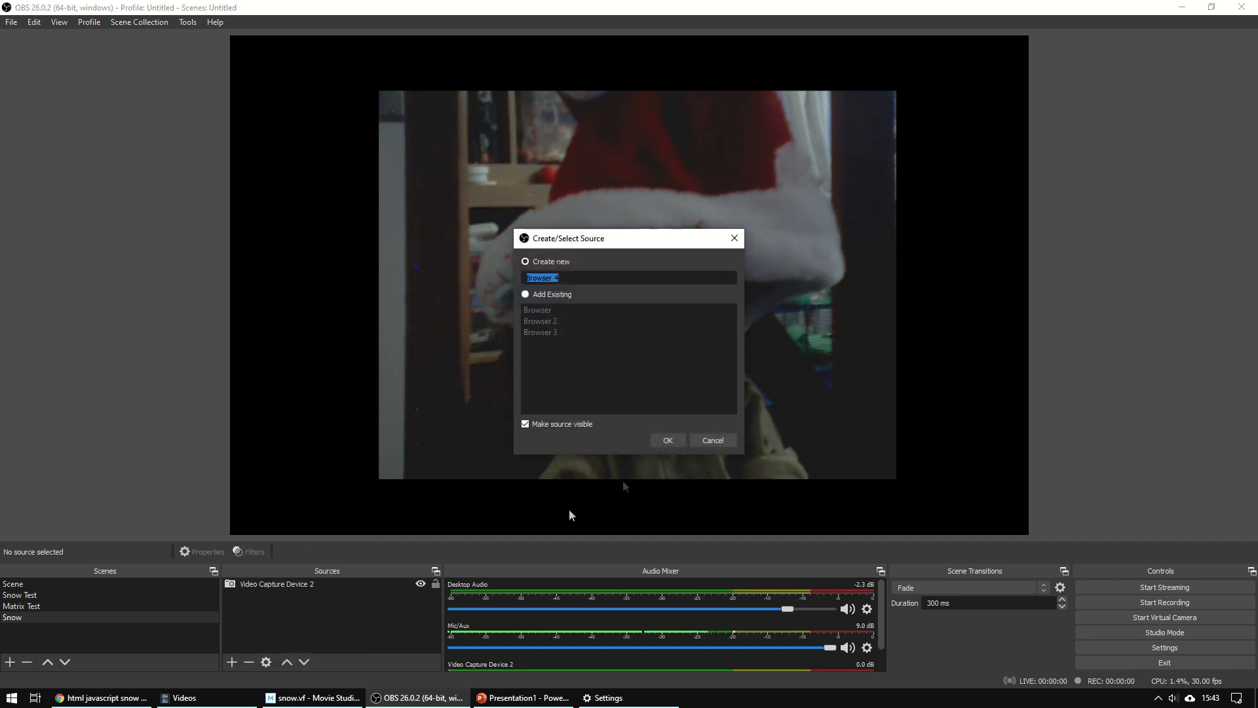
{"action": "type", "text": "Snow Effect"}
{"action": "left_click", "coordinate": [675, 442]}
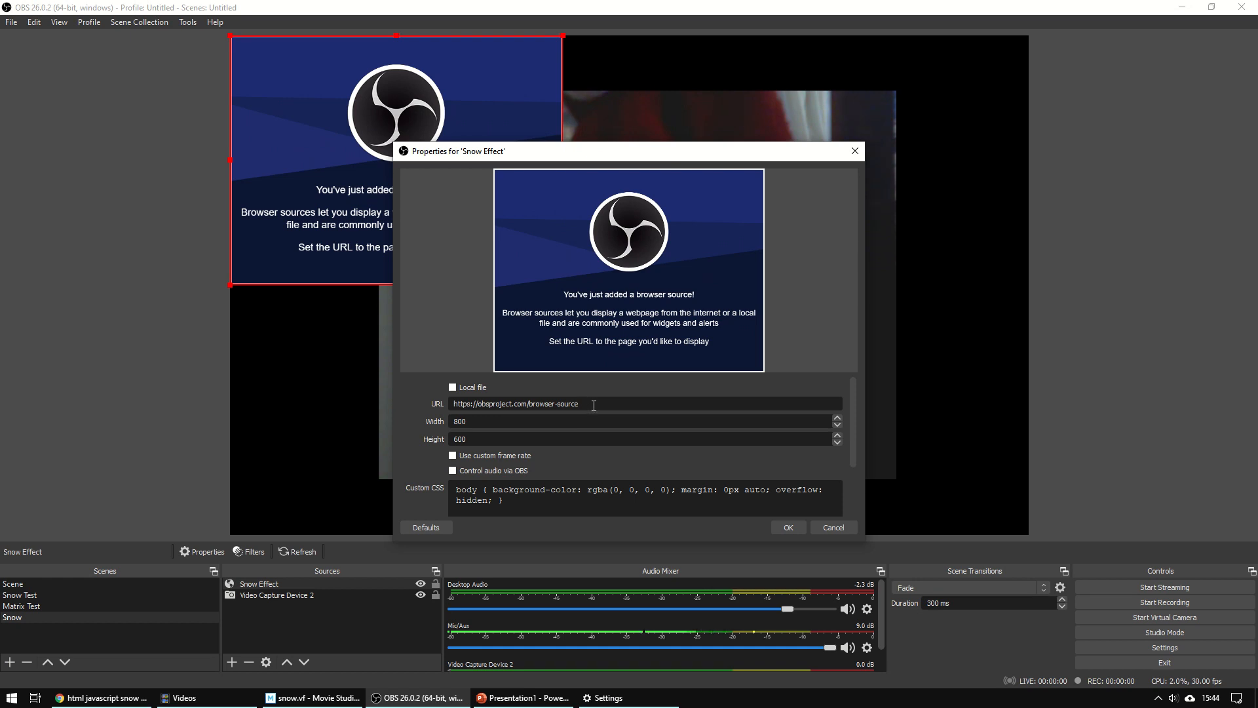
- Set the Snow Effect URL to the Chrome address of the "html javascript snow" Google search and shift the source slightly down and right
{"action": "left_click_drag", "start_coordinate": [588, 406], "coordinate": [432, 398]}
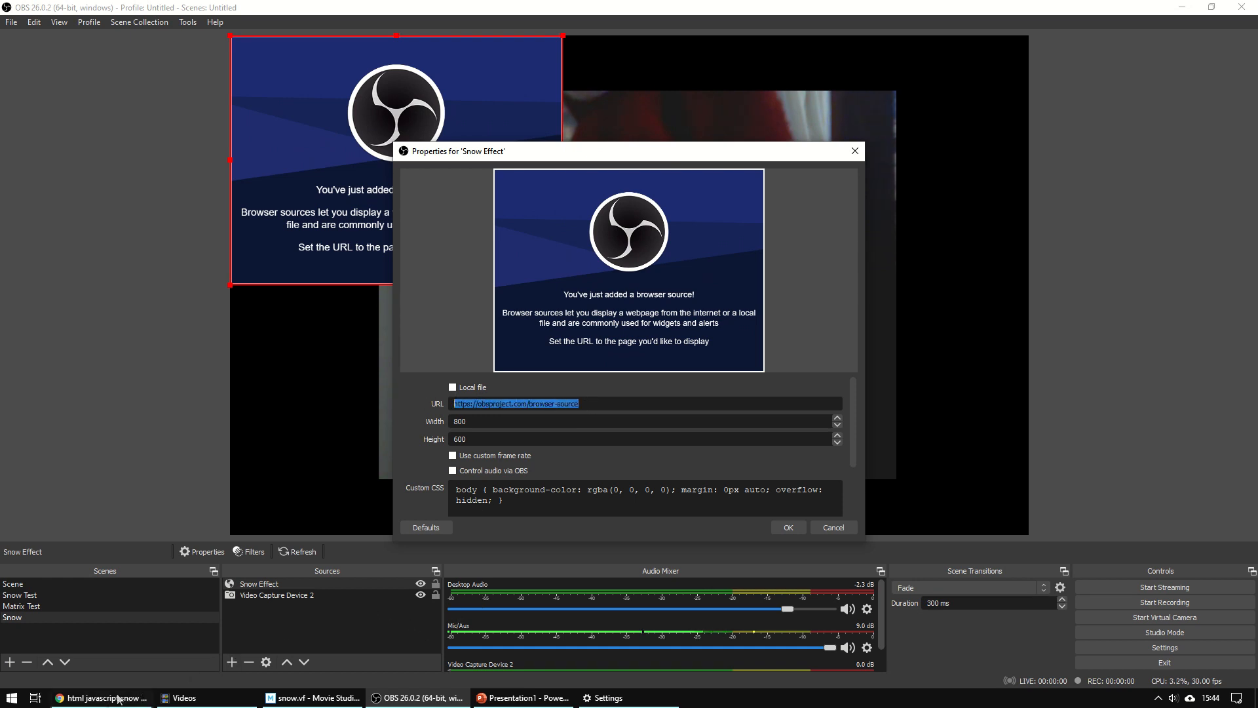
{"action": "mouse_move", "coordinate": [104, 704]}
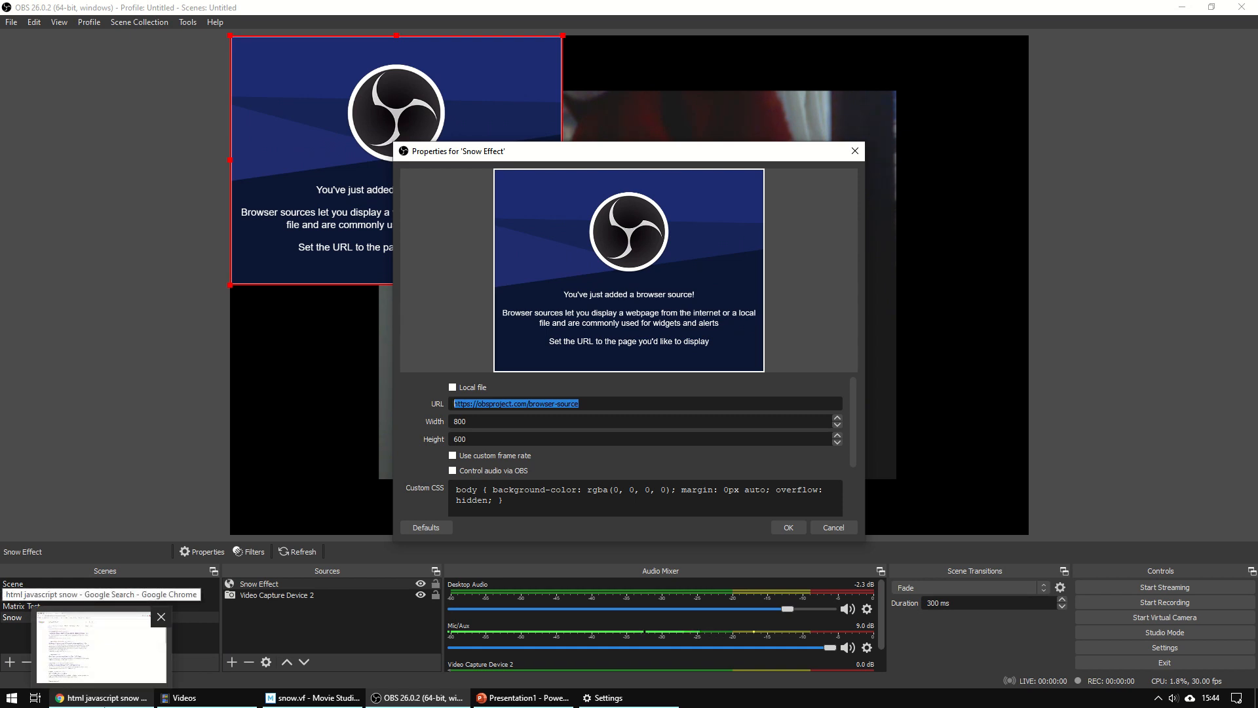
{"action": "left_click", "coordinate": [66, 645]}
{"action": "left_click", "coordinate": [300, 37]}
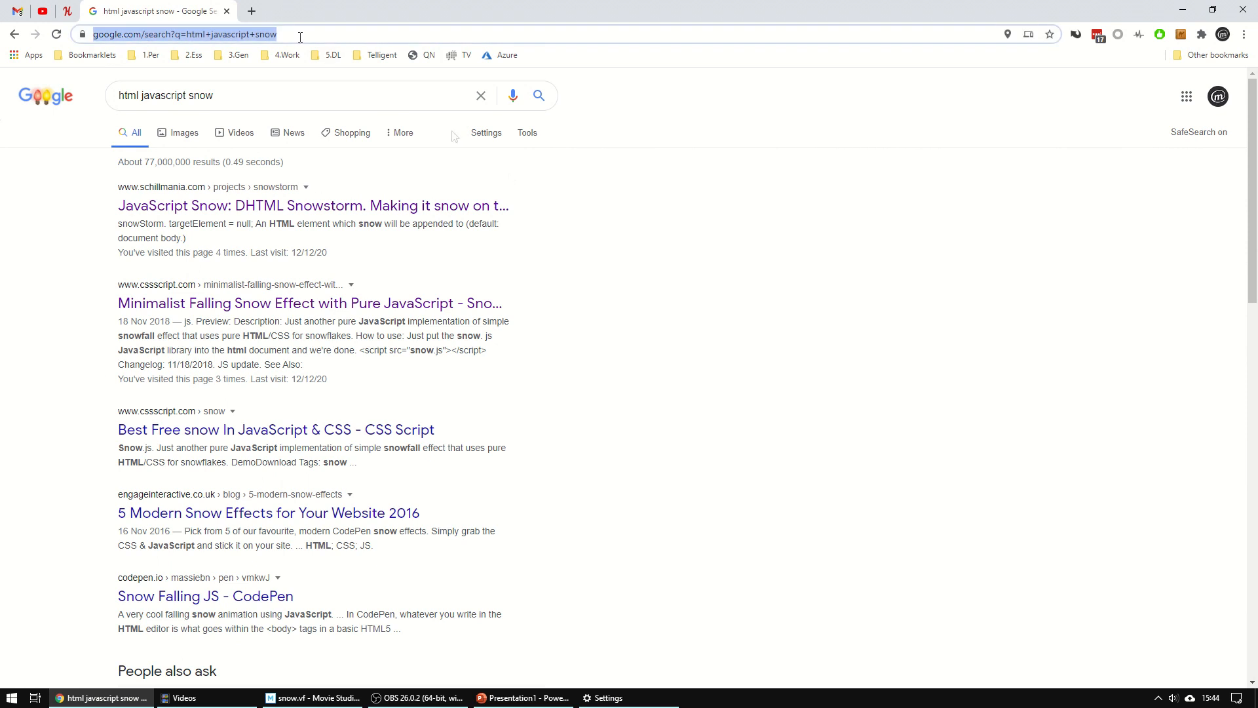
{"action": "key", "text": "ctrl+c"}
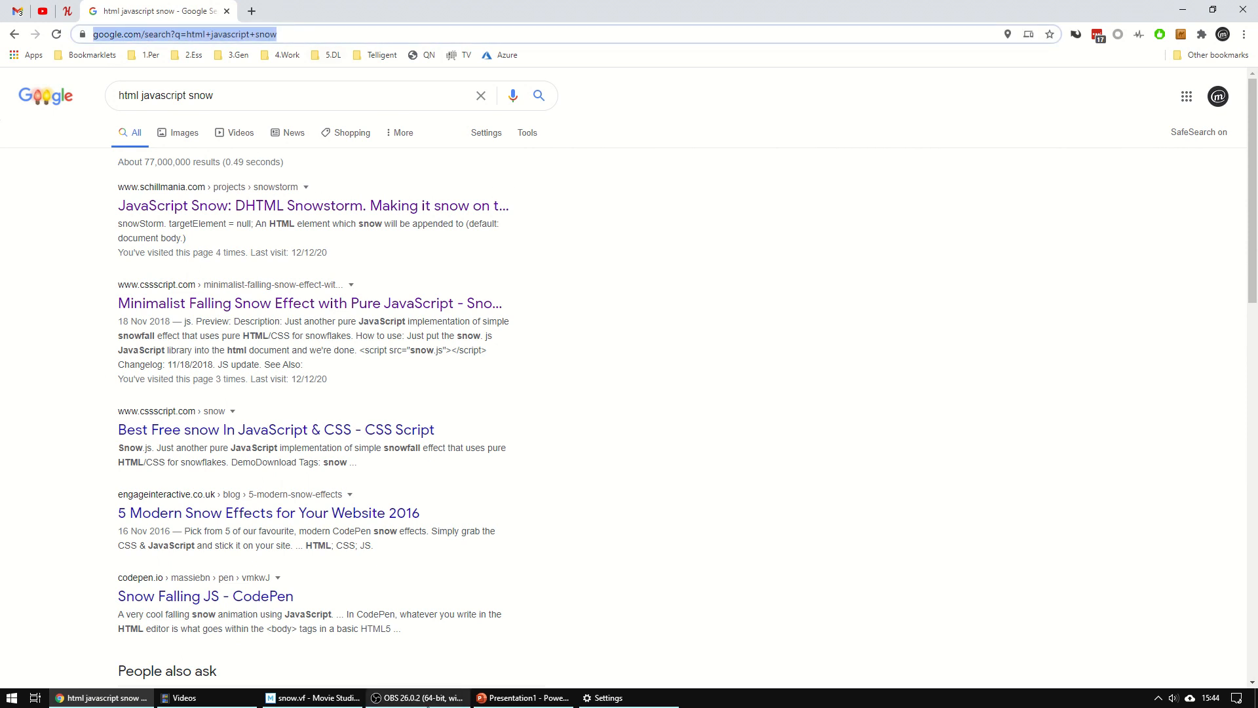
{"action": "left_click", "coordinate": [419, 697]}
{"action": "key", "text": "ctrl+v"}
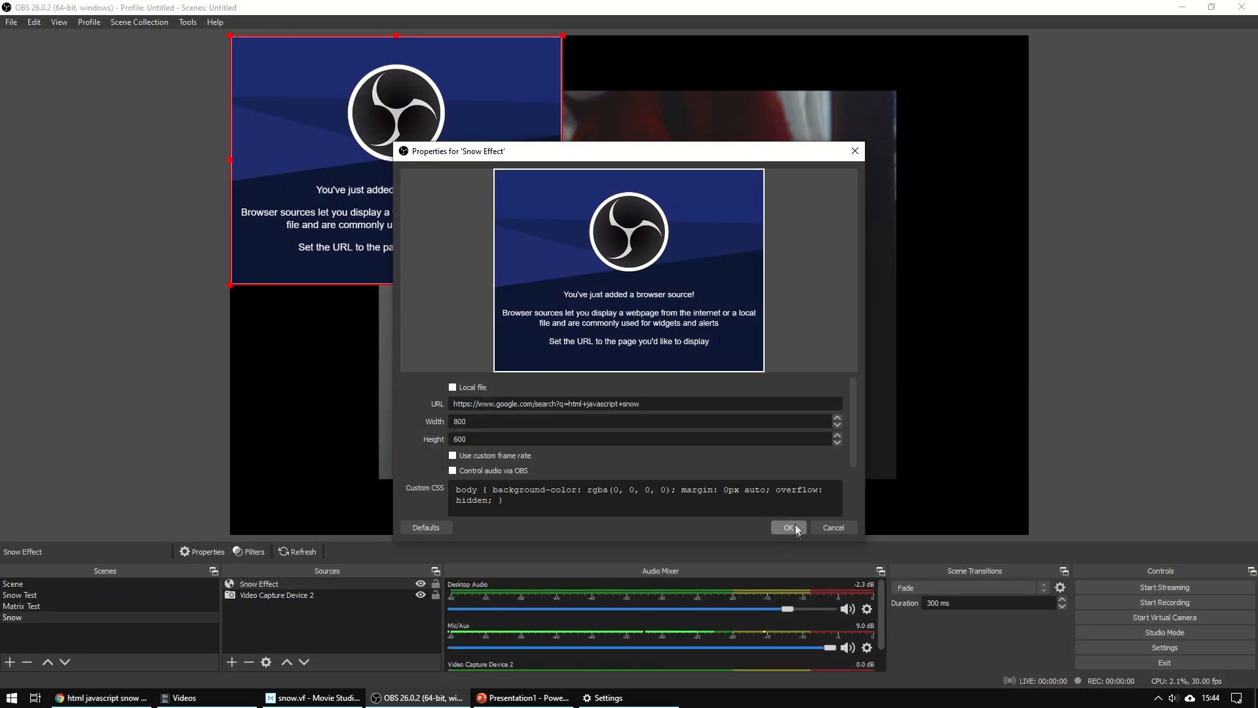
{"action": "left_click", "coordinate": [796, 528]}
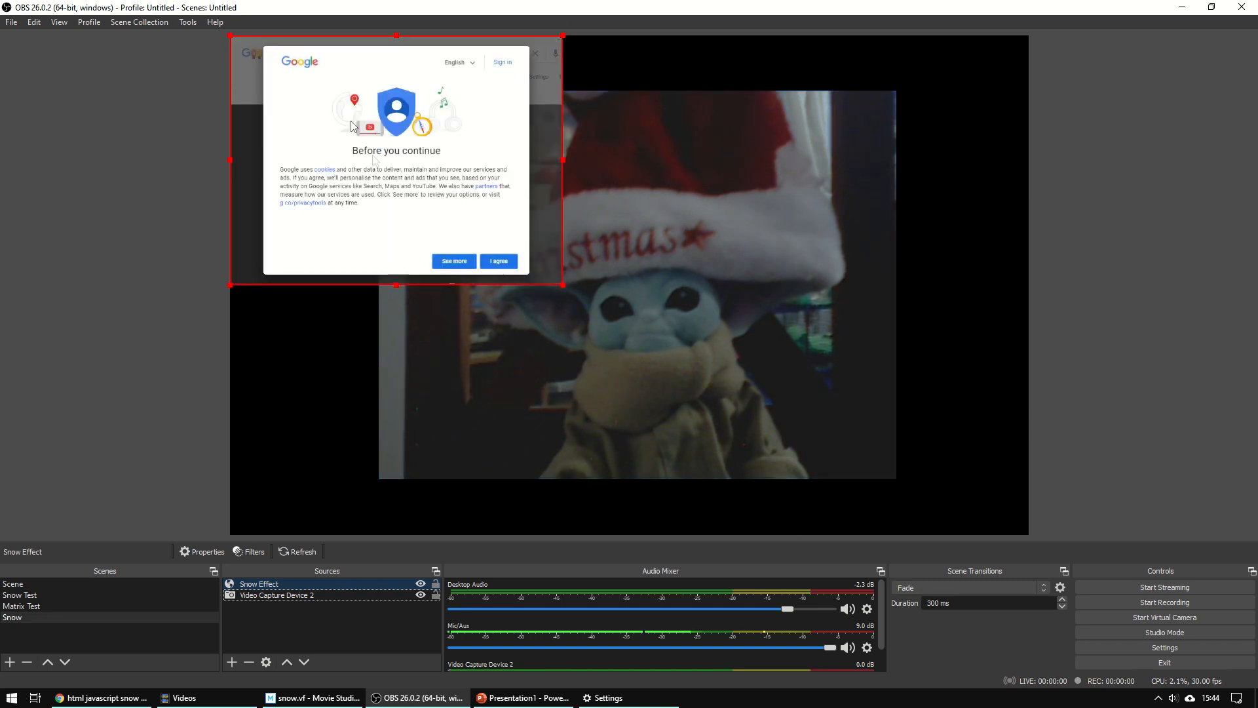
{"action": "mouse_move", "coordinate": [315, 99]}
{"action": "left_mouse_down"}
{"action": "mouse_move", "coordinate": [376, 154]}
{"action": "mouse_move", "coordinate": [336, 107]}
{"action": "left_mouse_up"}
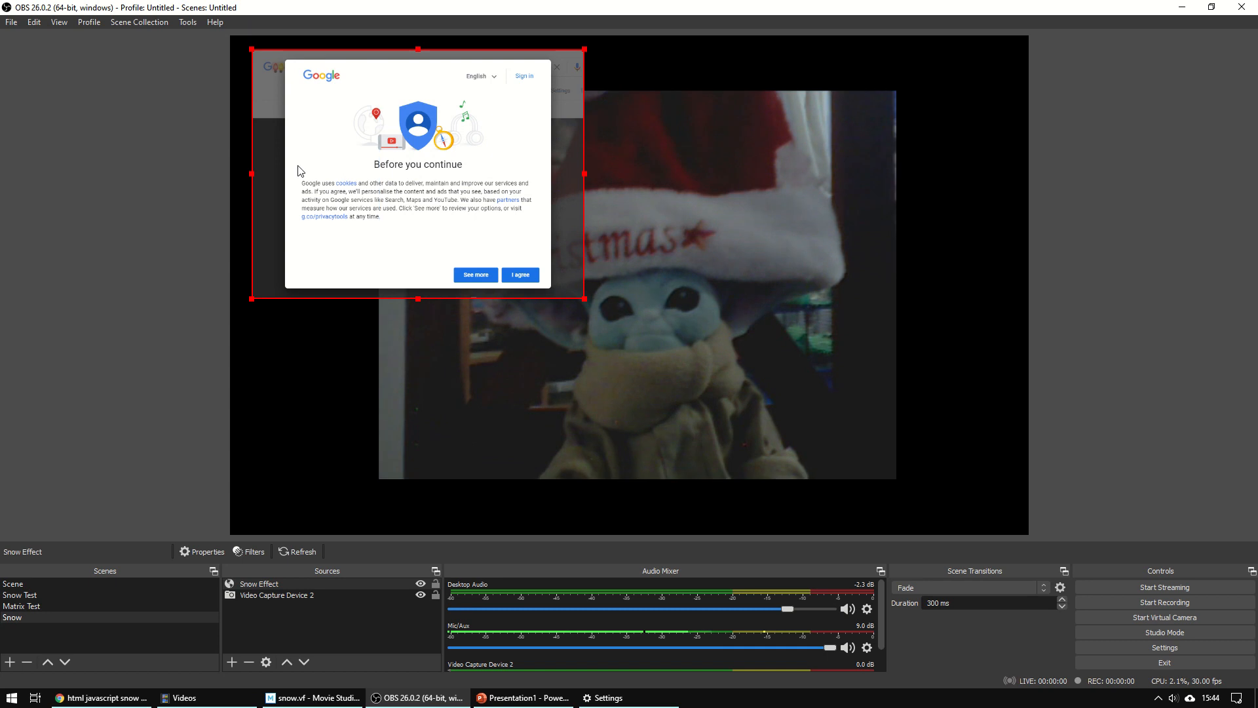
- Reopen the Snow Effect properties, switch to Chrome and open the demo of the Minimalist Falling Snow Effect (Snow.js) search result
{"action": "double_click", "coordinate": [265, 584]}
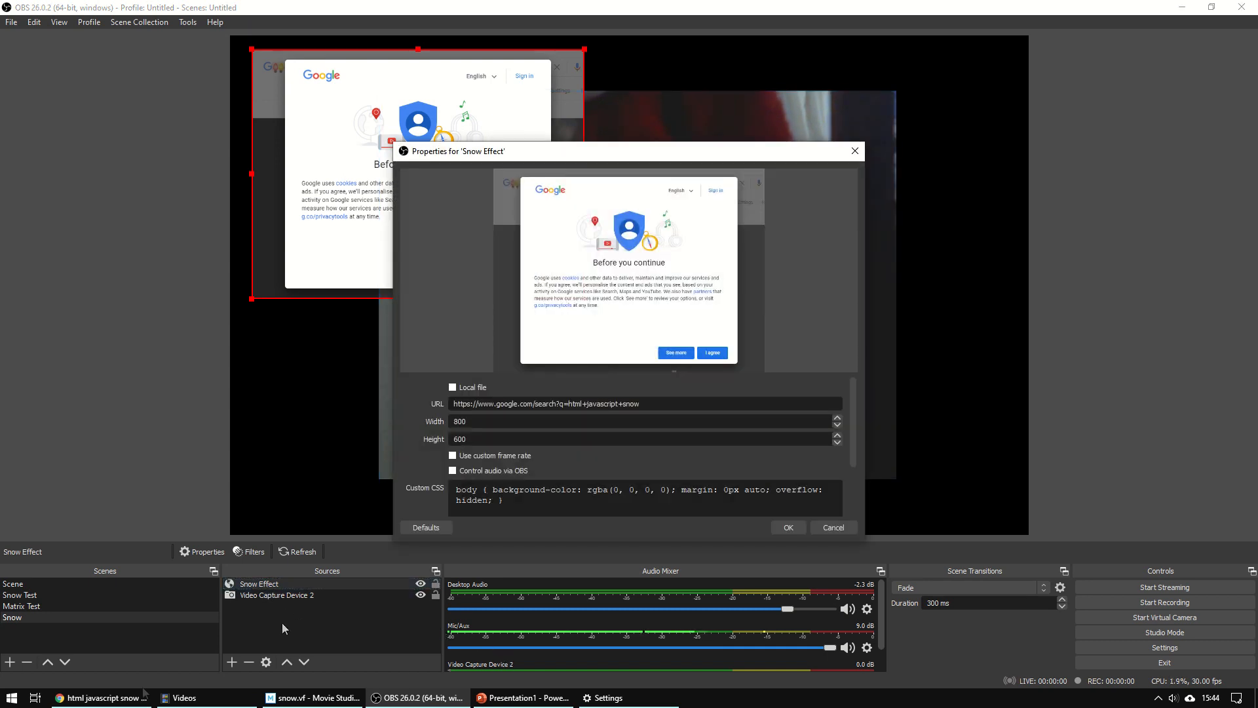
{"action": "left_click", "coordinate": [124, 701]}
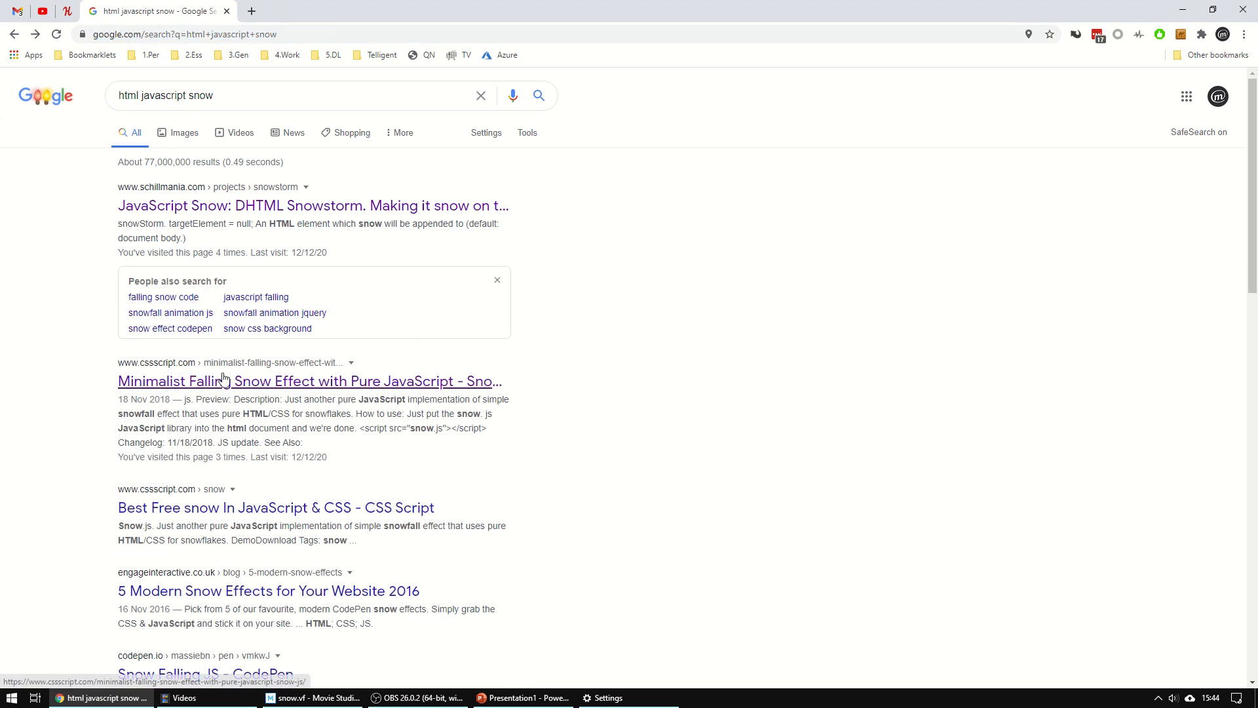
{"action": "left_click", "coordinate": [225, 382]}
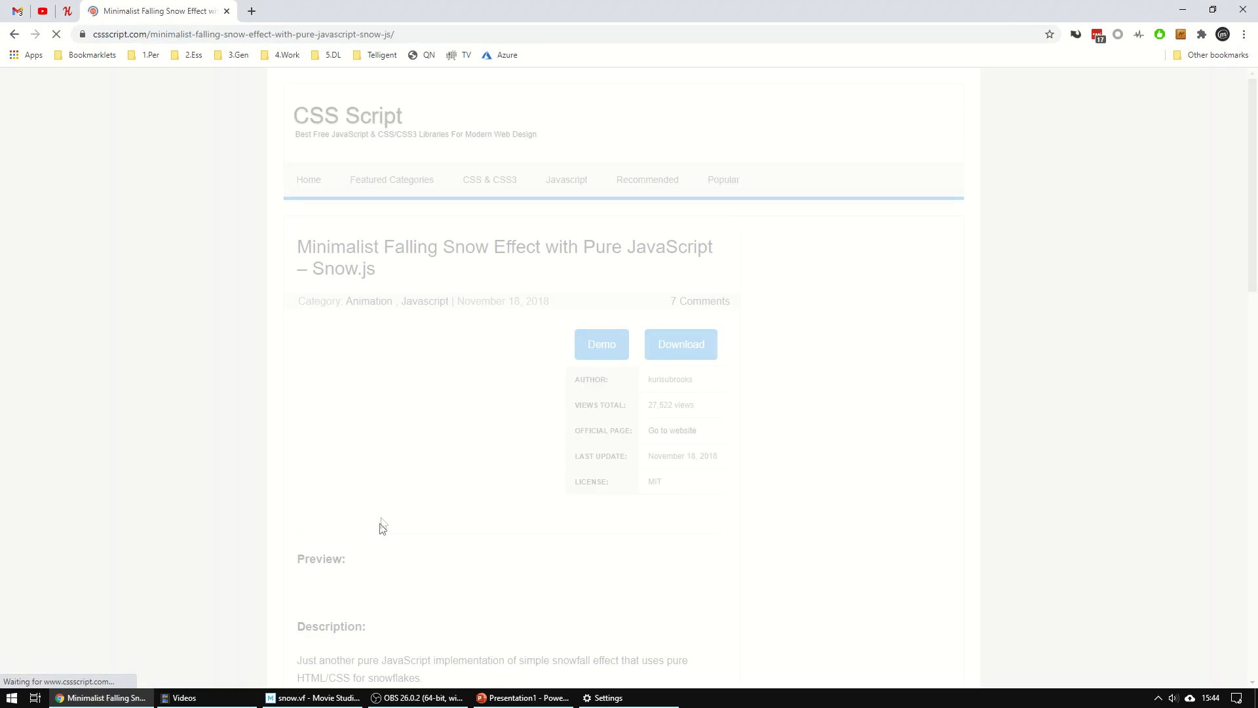
{"action": "left_click", "coordinate": [604, 347]}
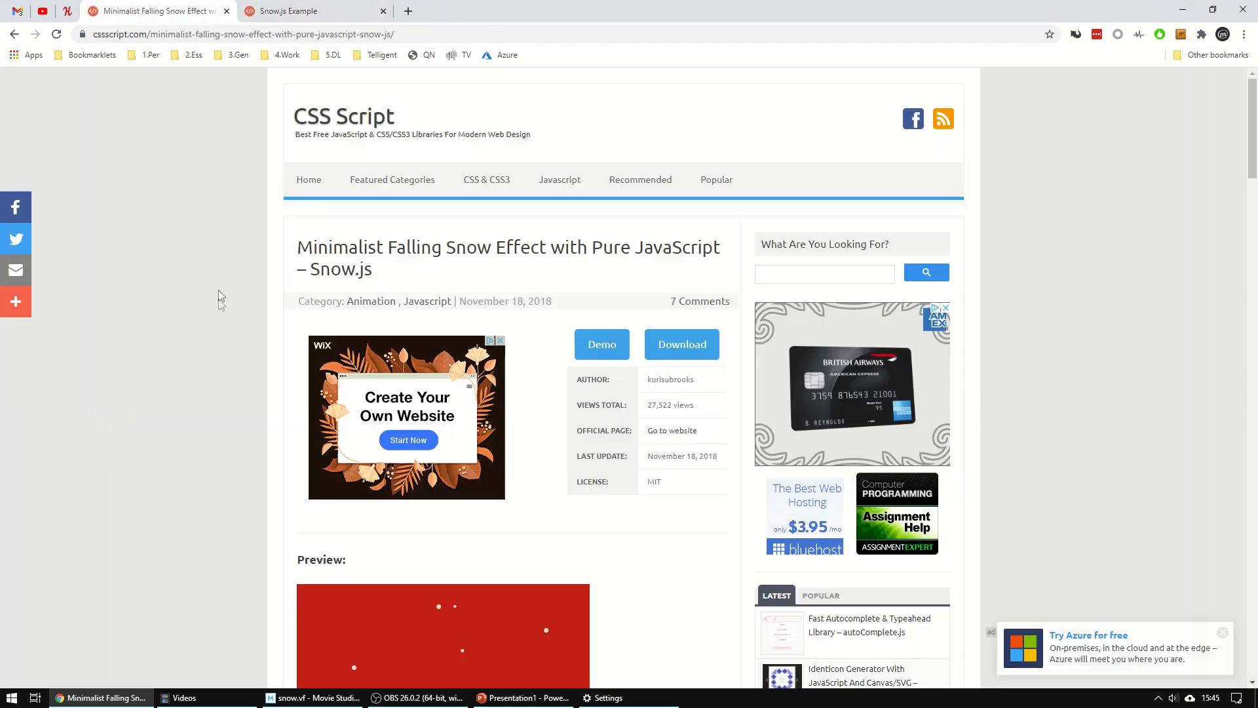
- Open the related Basic Snowflakes Falling Effect With JavaScript And Canvas article and launch its demo page, dismissing the advert
{"action": "scroll", "coordinate": [214, 387], "scroll_direction": "down", "scroll_amount": 20}
{"action": "scroll", "coordinate": [213, 403], "scroll_direction": "down", "scroll_amount": 11}
{"action": "scroll", "coordinate": [214, 402], "scroll_direction": "up", "scroll_amount": 7}
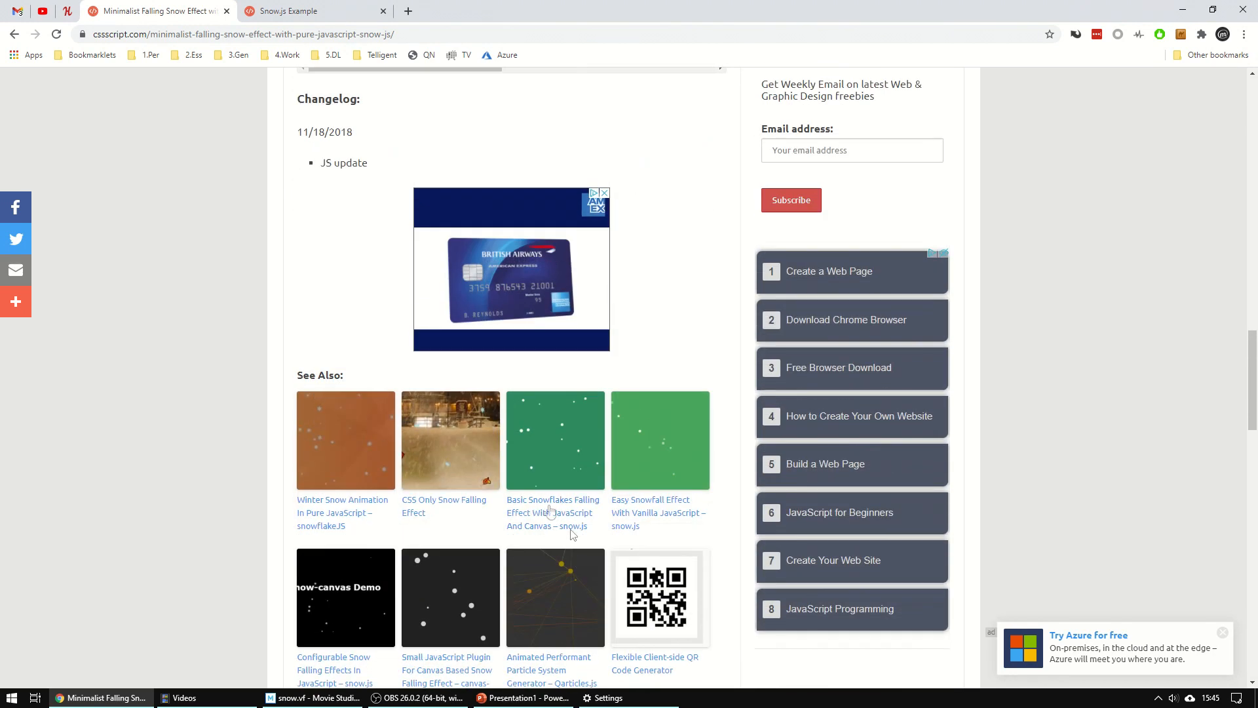
{"action": "left_click", "coordinate": [545, 512]}
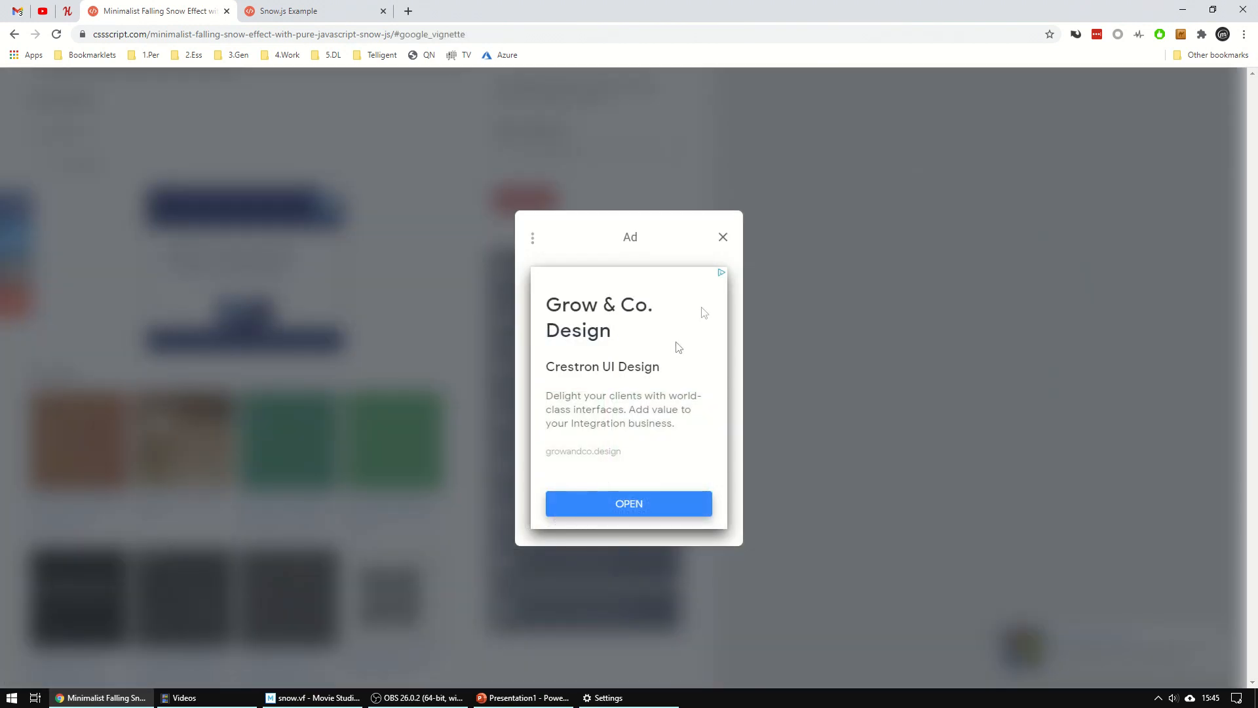
{"action": "left_click", "coordinate": [724, 238]}
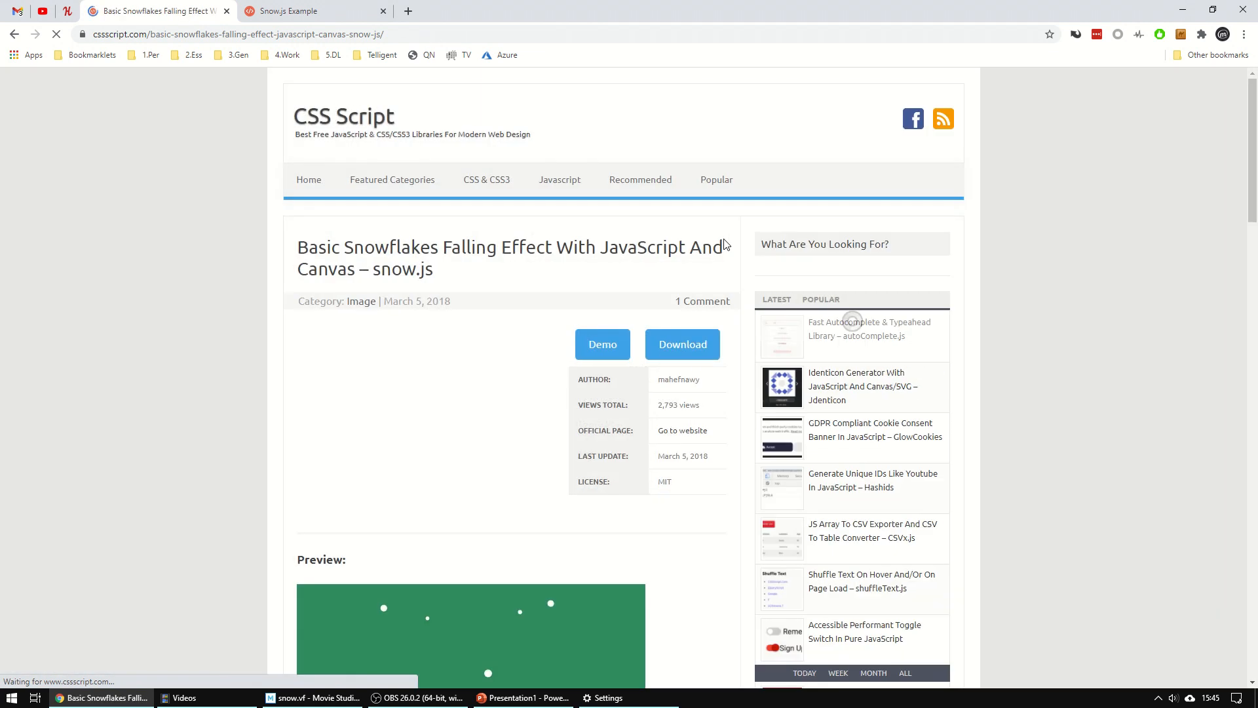
{"action": "left_click", "coordinate": [597, 348]}
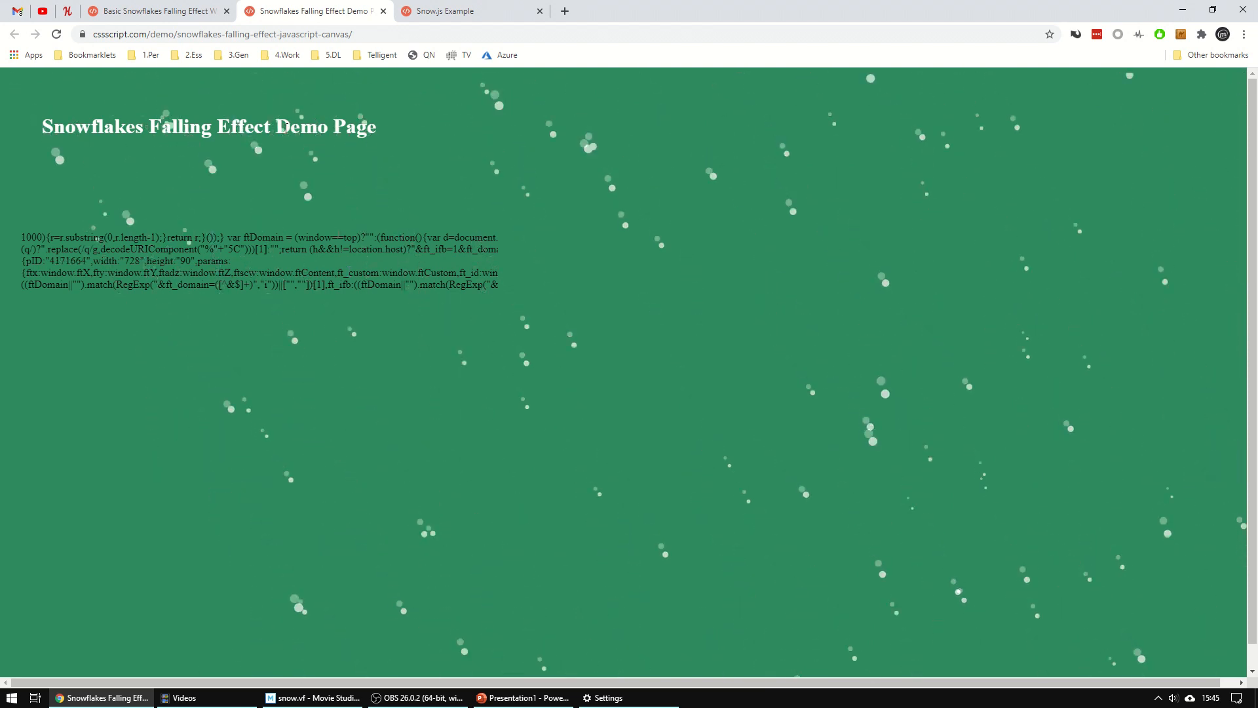
- Inspect the HTML of the snowflakes demo page's heading, then close the developer tools
{"action": "right_click", "coordinate": [285, 126]}
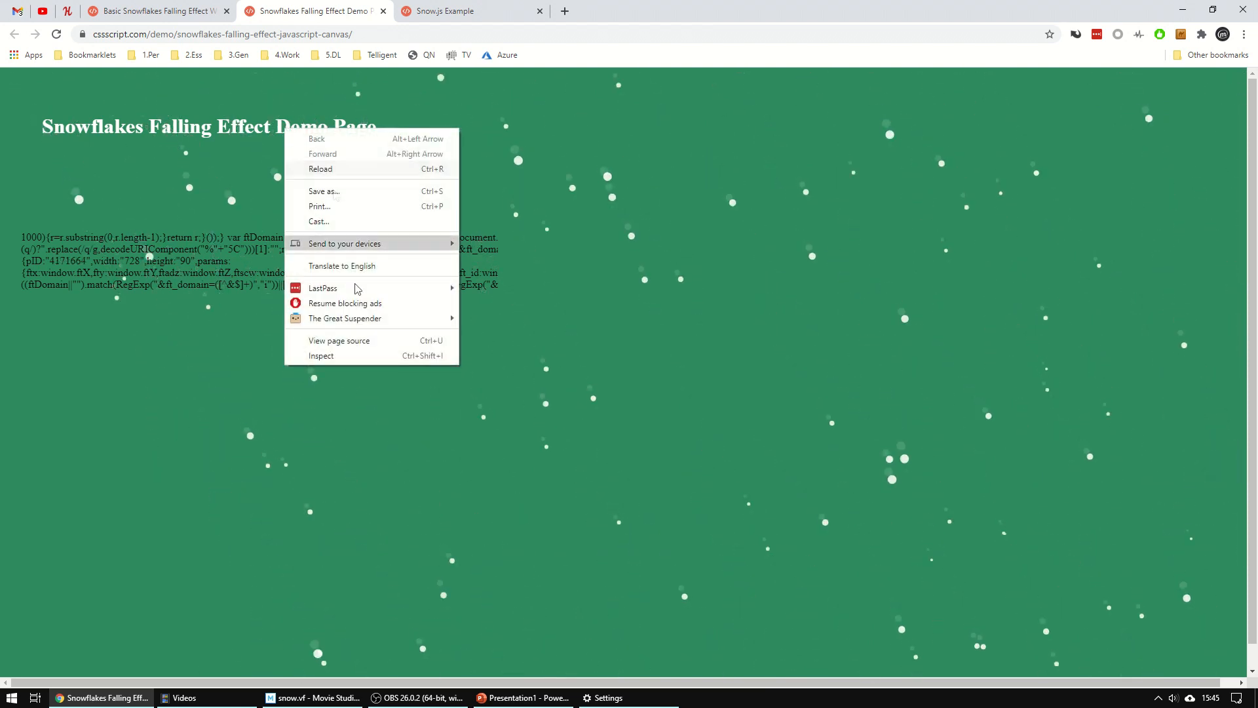
{"action": "left_click", "coordinate": [308, 362]}
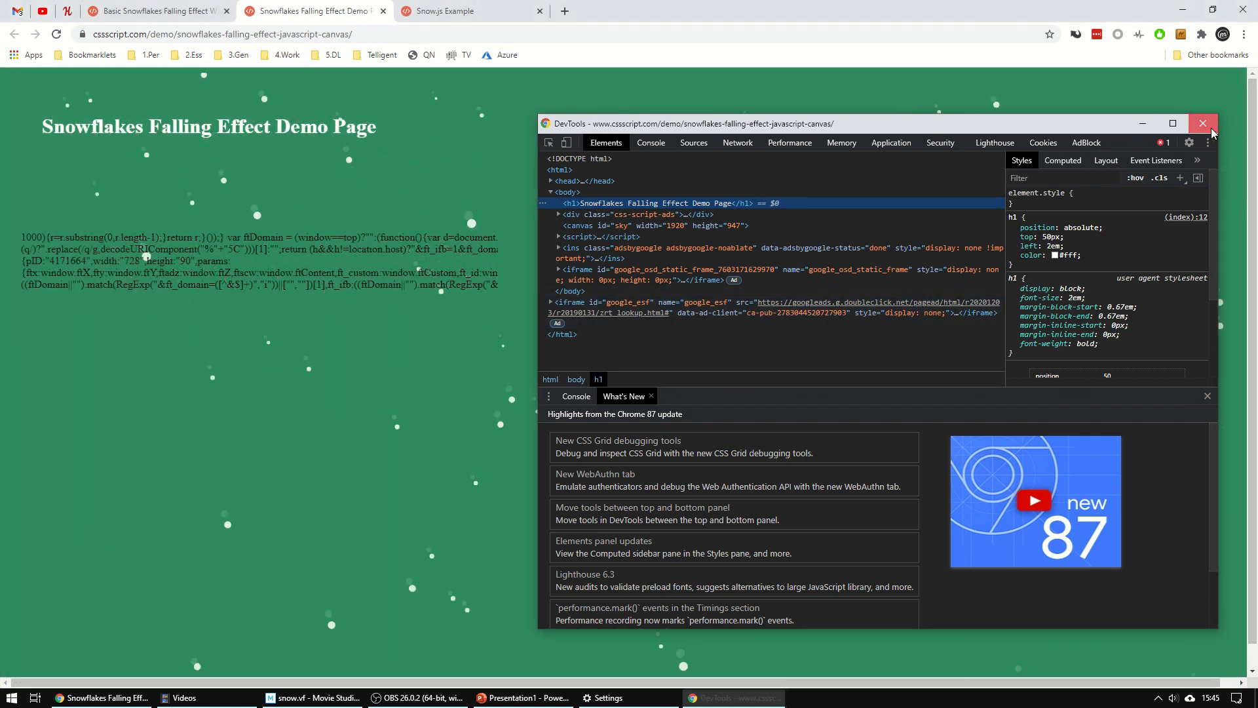
{"action": "left_click", "coordinate": [1211, 130]}
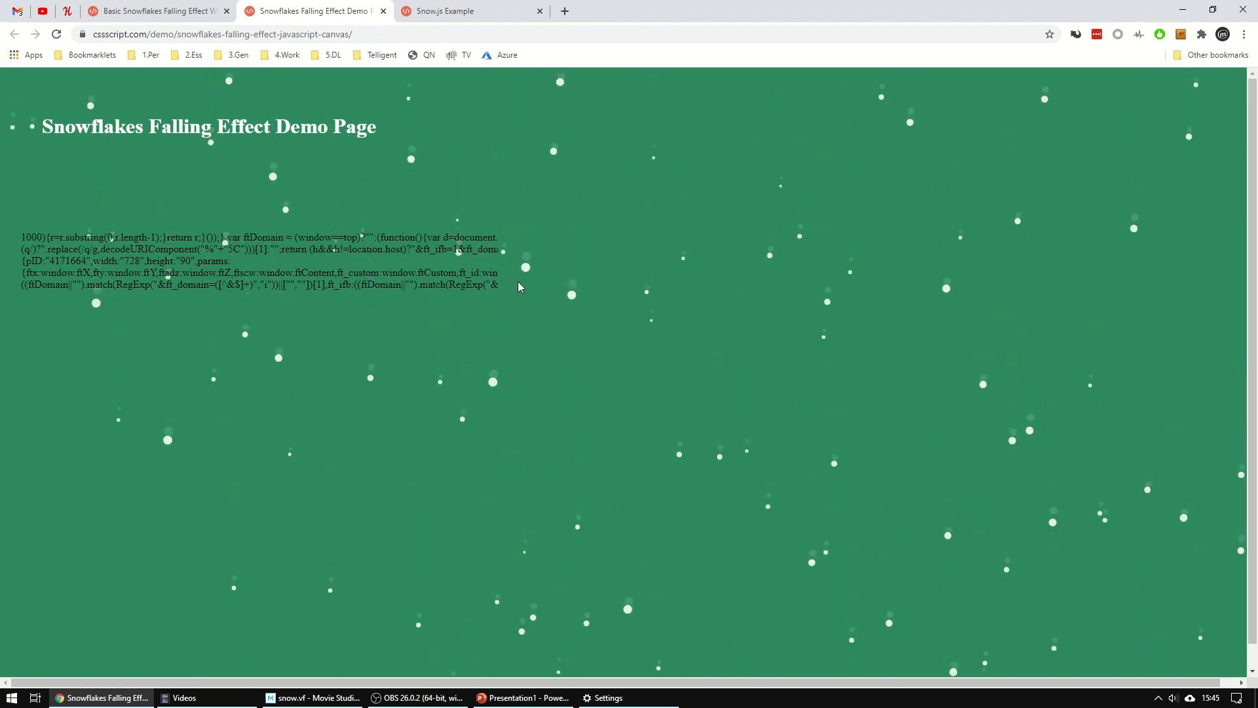
- Copy the demo page's address from Chrome into the Snow Effect URL in OBS, set 1280 by 720, and hide h1 with custom CSS
{"action": "left_click", "coordinate": [364, 34]}
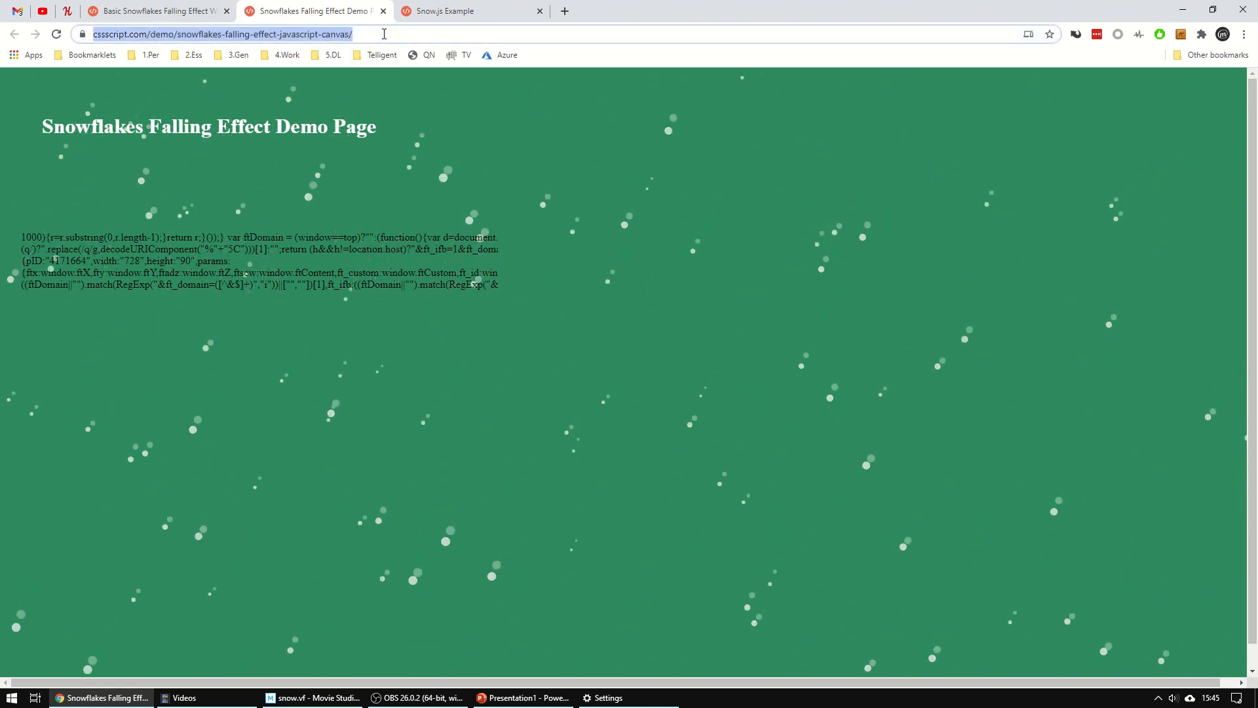
{"action": "left_click", "coordinate": [417, 697]}
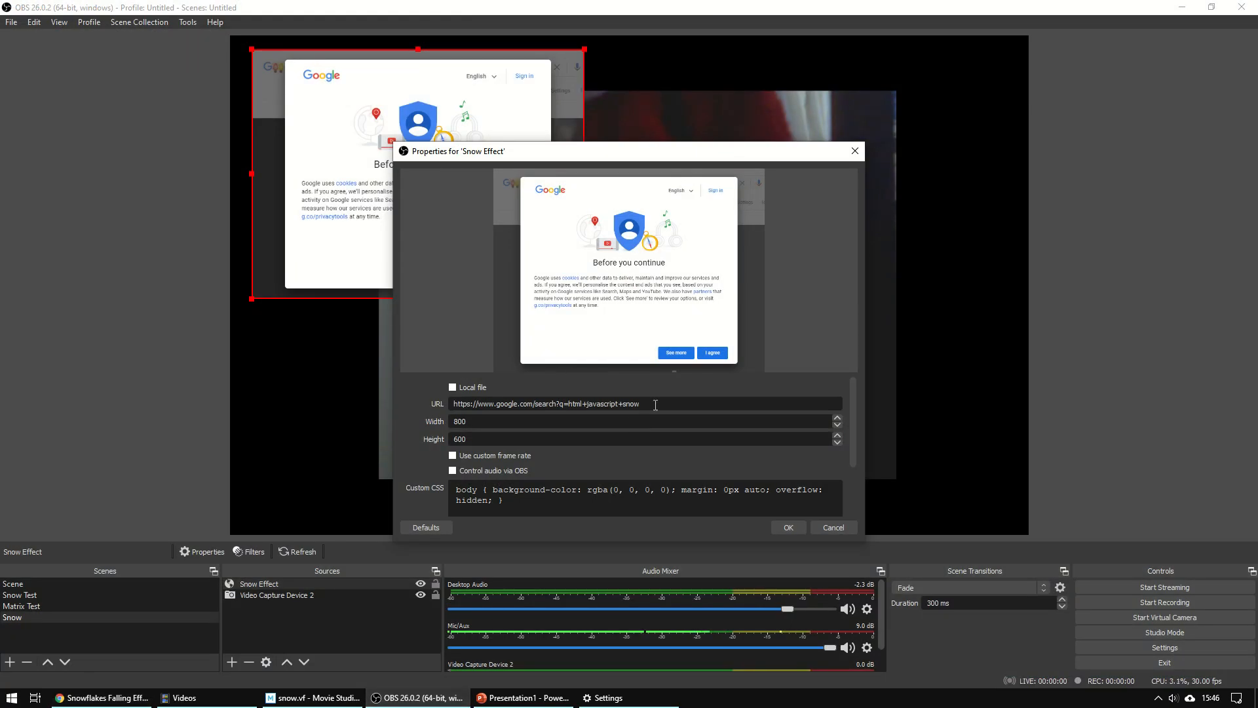
{"action": "left_click_drag", "start_coordinate": [645, 405], "coordinate": [361, 392]}
{"action": "key", "text": "ctrl+v"}
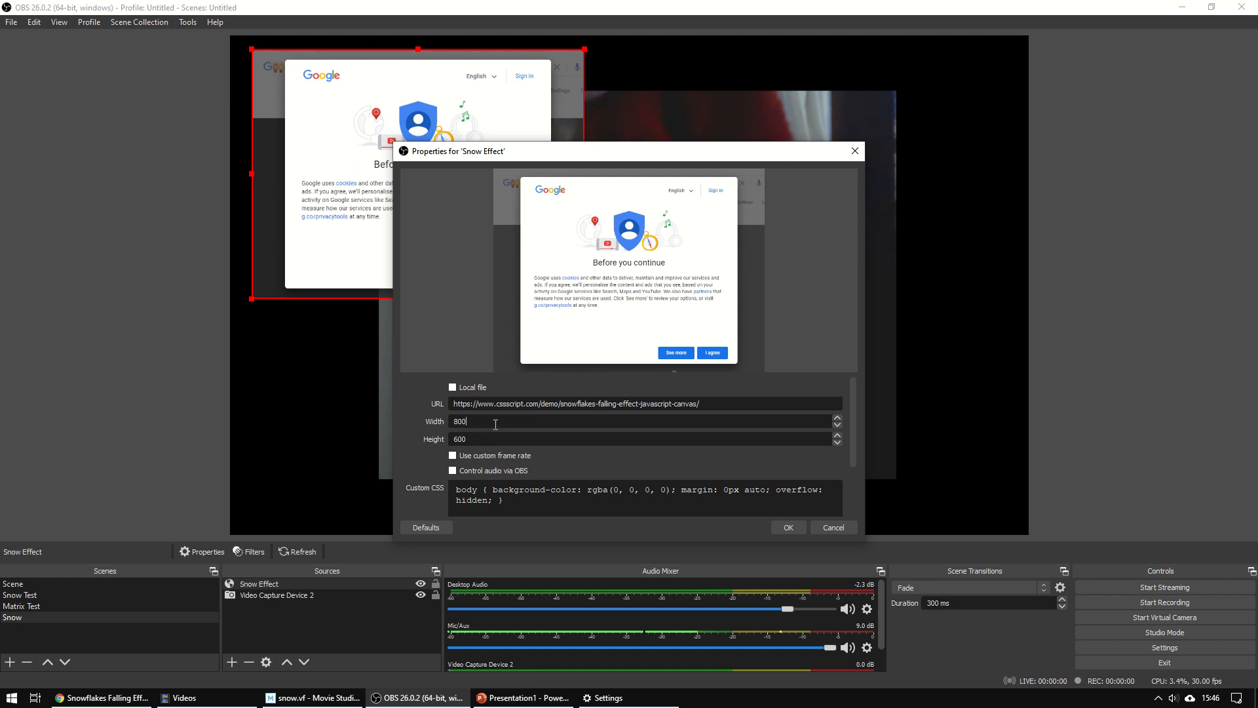
{"action": "type", "text": "1280"}
{"action": "left_click", "coordinate": [787, 528]}
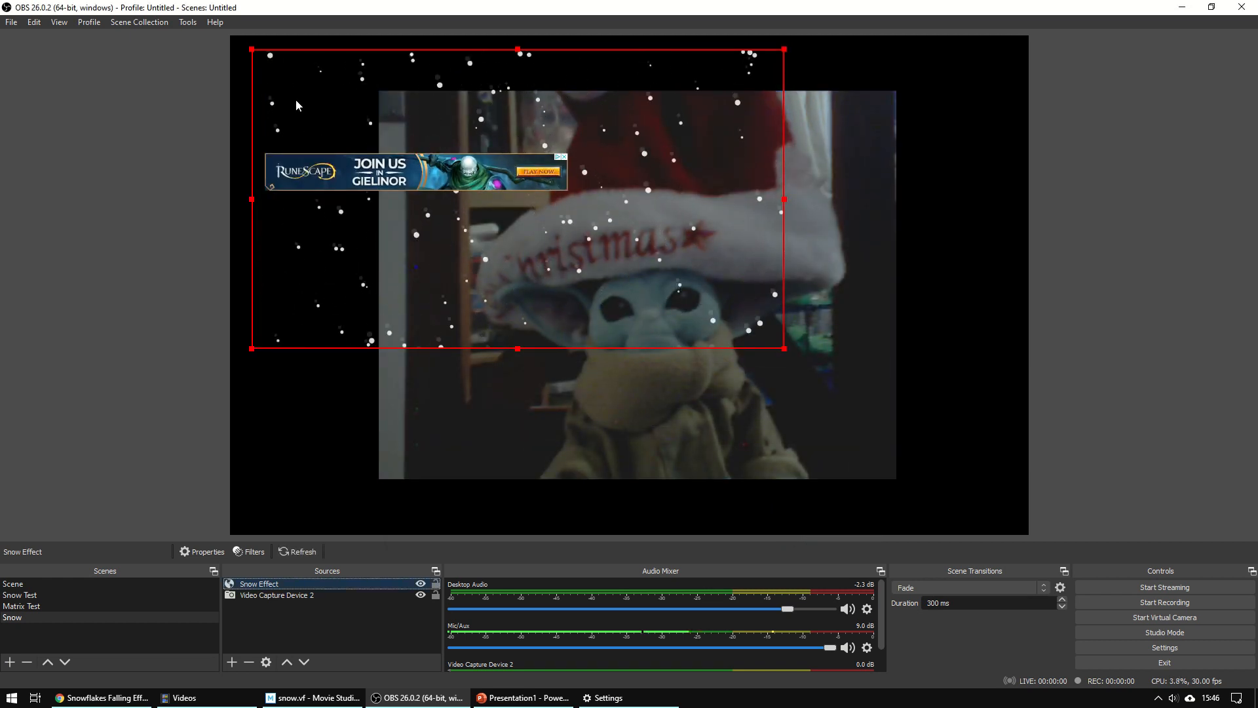
- Extend the Snow Effect custom CSS rule to "h1, iframe { display: none }" and apply it
{"action": "double_click", "coordinate": [273, 586]}
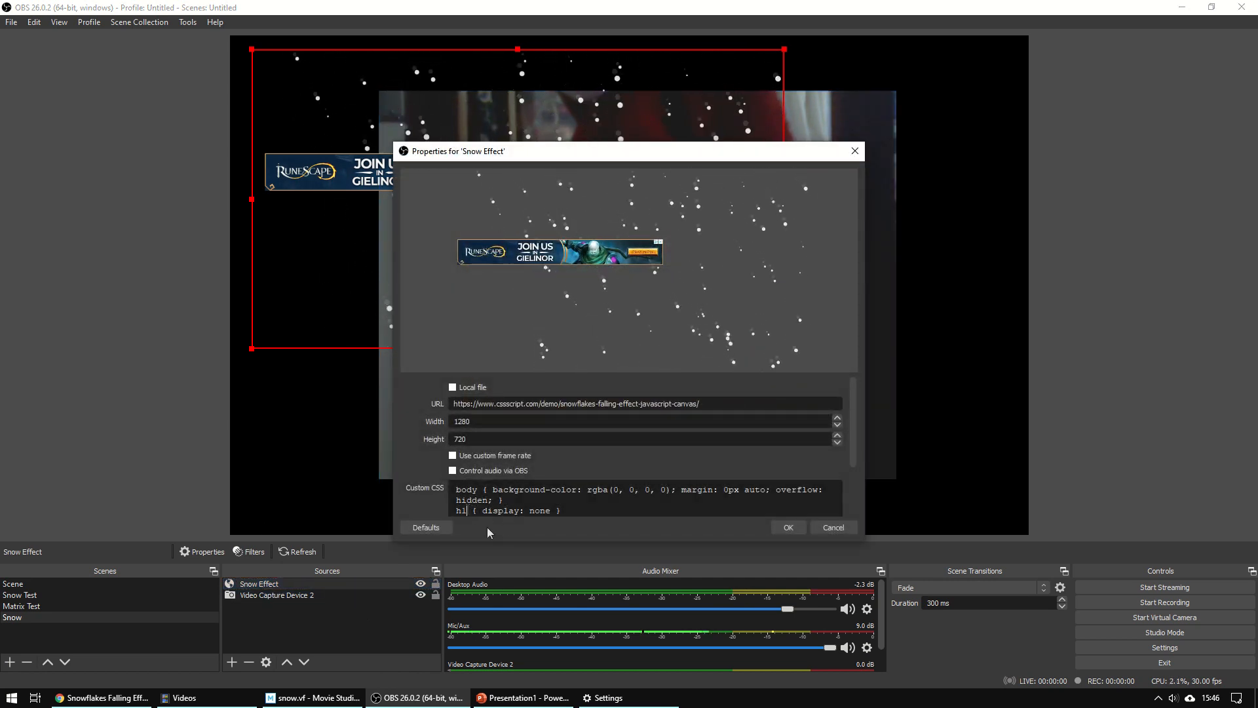
{"action": "type", "text": ","}
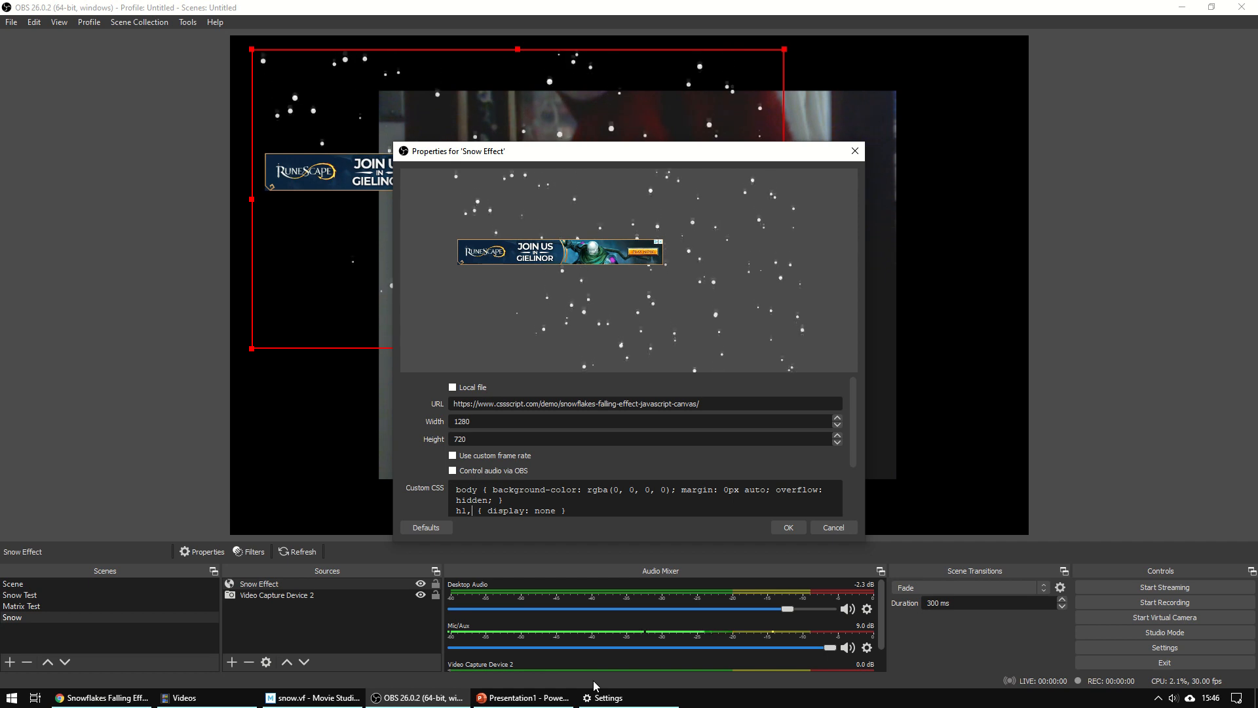
{"action": "type", "text": " iframe"}
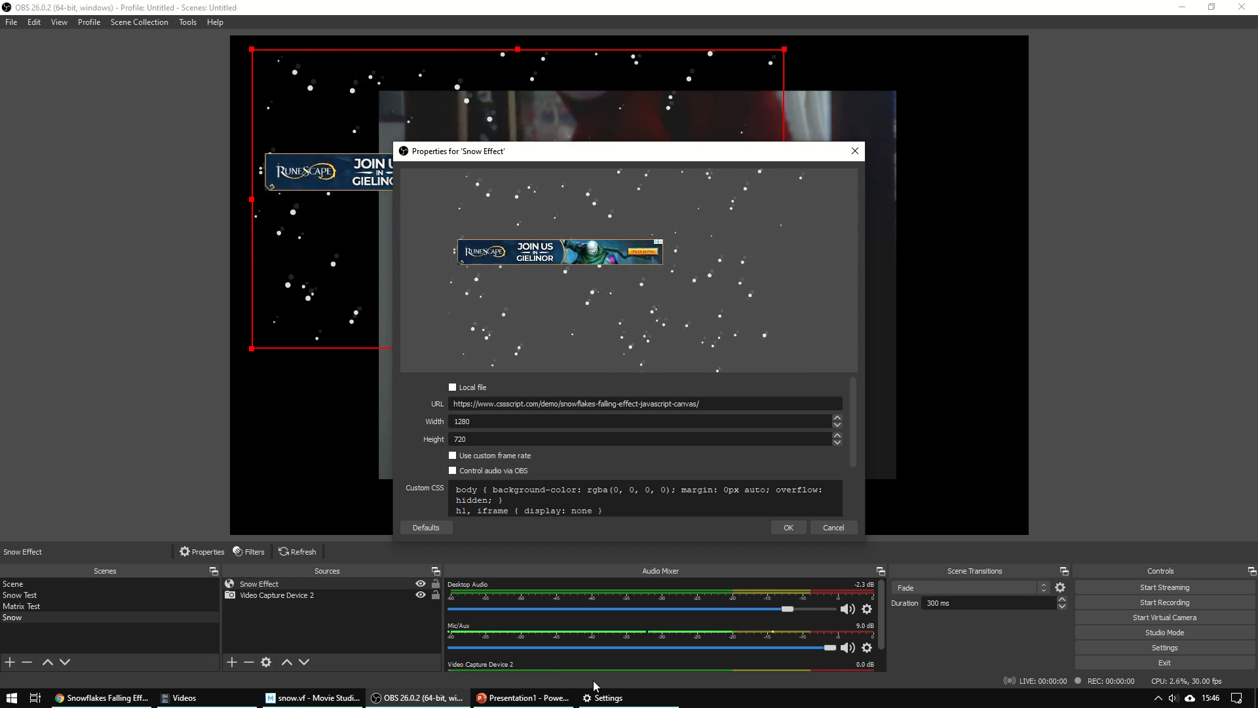
{"action": "left_click", "coordinate": [786, 529]}
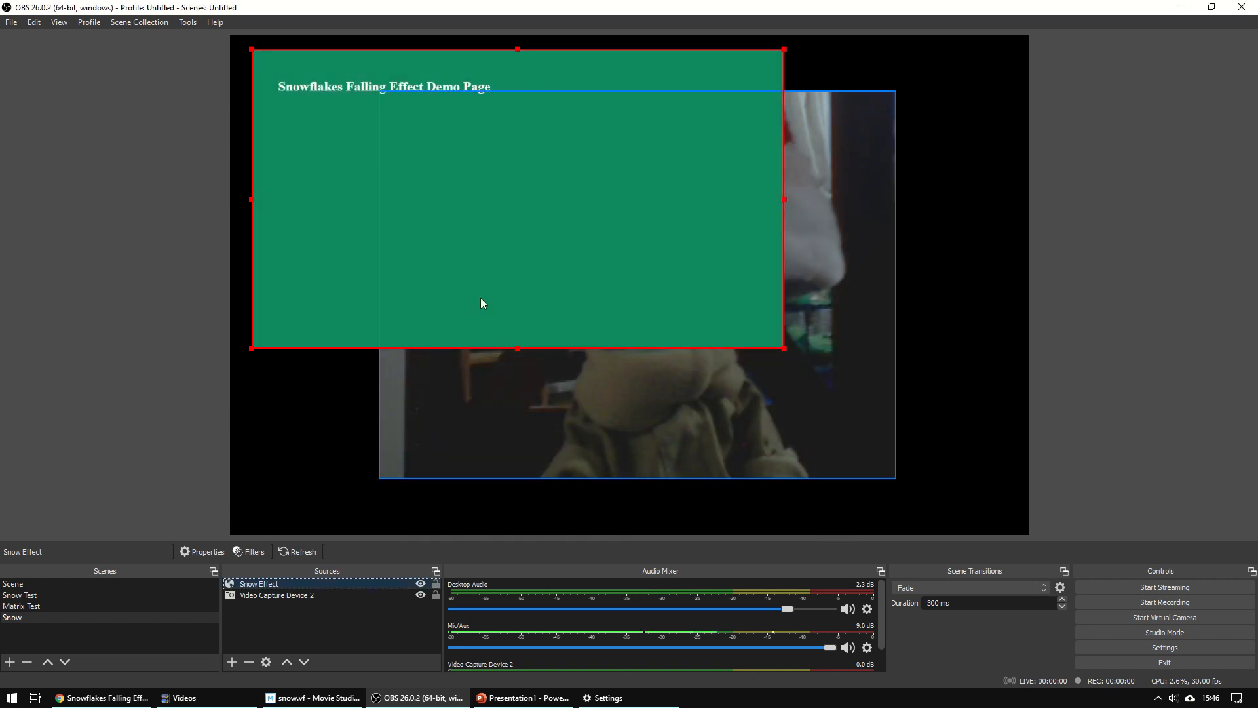
- Align the Snow Effect source with the canvas's upper-left corner and enlarge it to the full canvas height
{"action": "left_click_drag", "start_coordinate": [331, 163], "coordinate": [312, 142]}
{"action": "left_click_drag", "start_coordinate": [319, 201], "coordinate": [300, 141]}
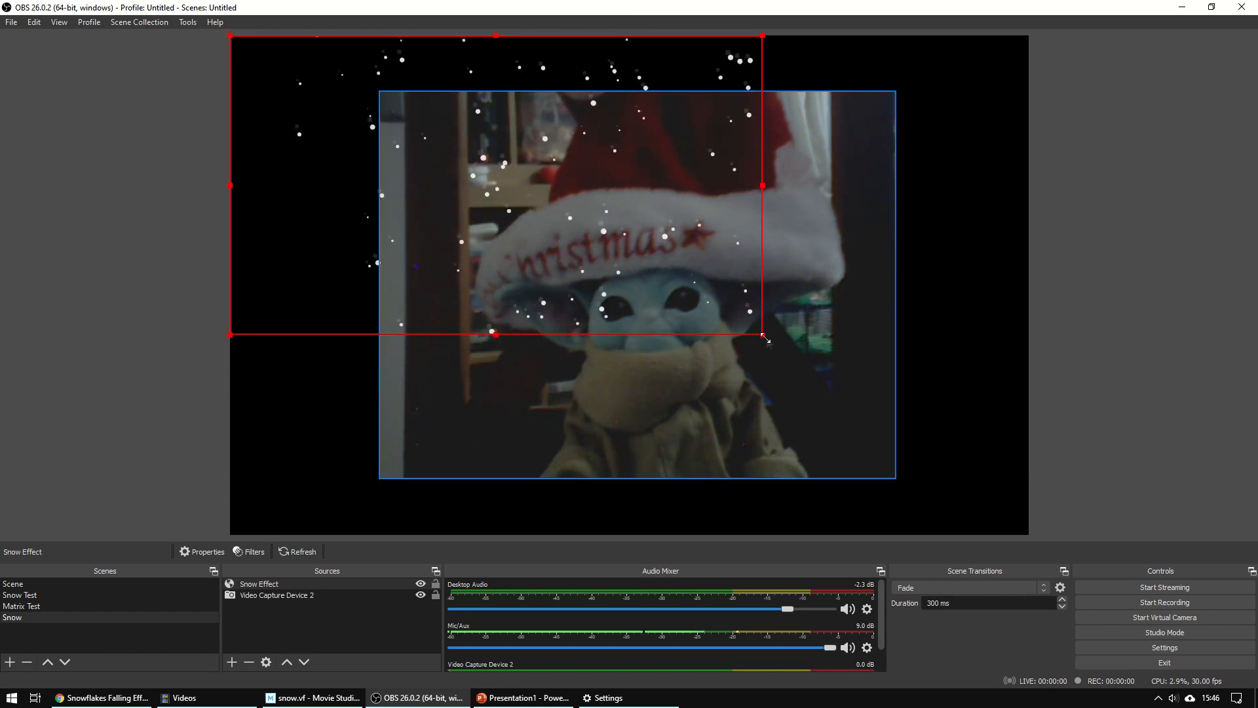
{"action": "left_click_drag", "start_coordinate": [882, 436], "coordinate": [929, 538]}
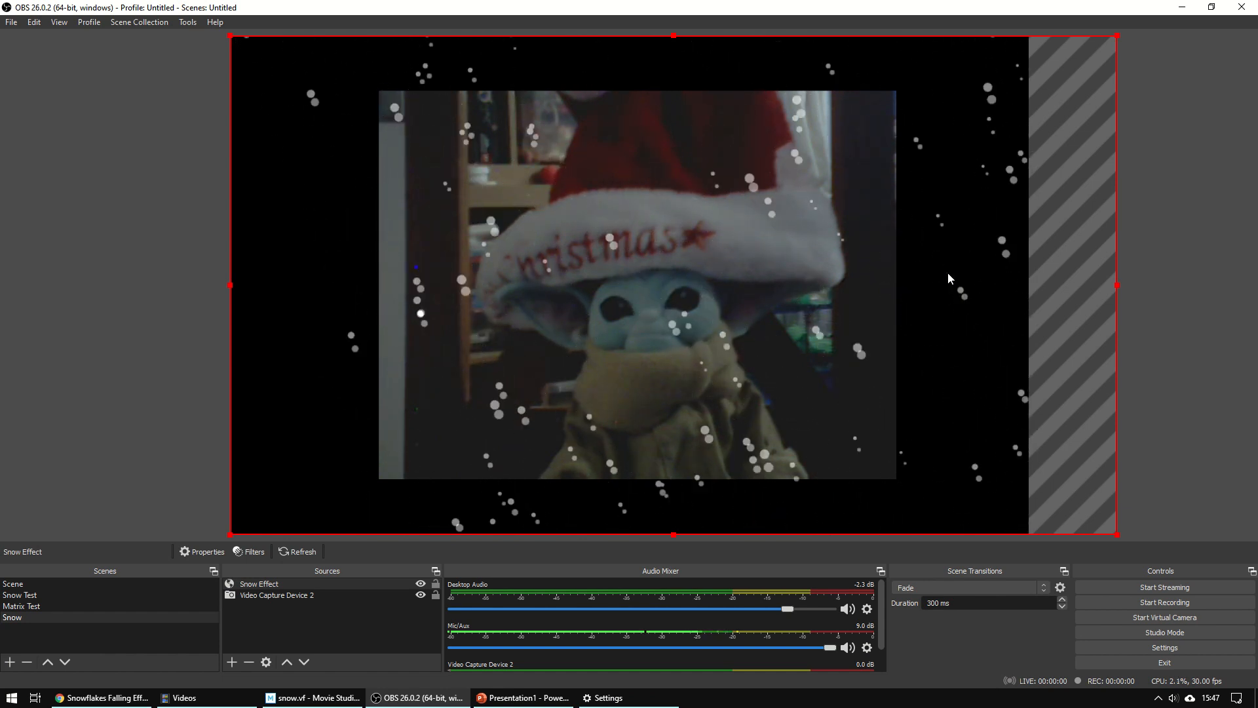
- Try Video Capture Device 2 above Snow Effect in the source order, return it underneath, and clear the selection
{"action": "left_click", "coordinate": [278, 595]}
{"action": "left_click_drag", "start_coordinate": [279, 595], "coordinate": [282, 582]}
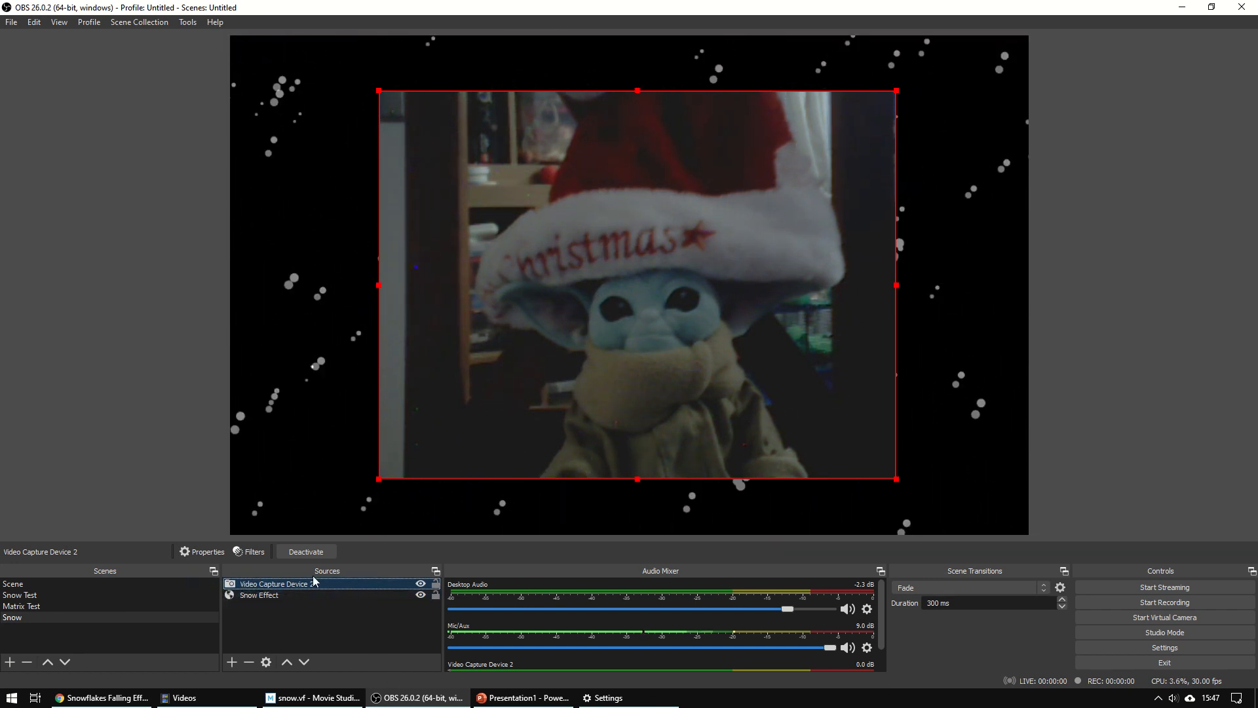
{"action": "left_click_drag", "start_coordinate": [324, 583], "coordinate": [355, 597]}
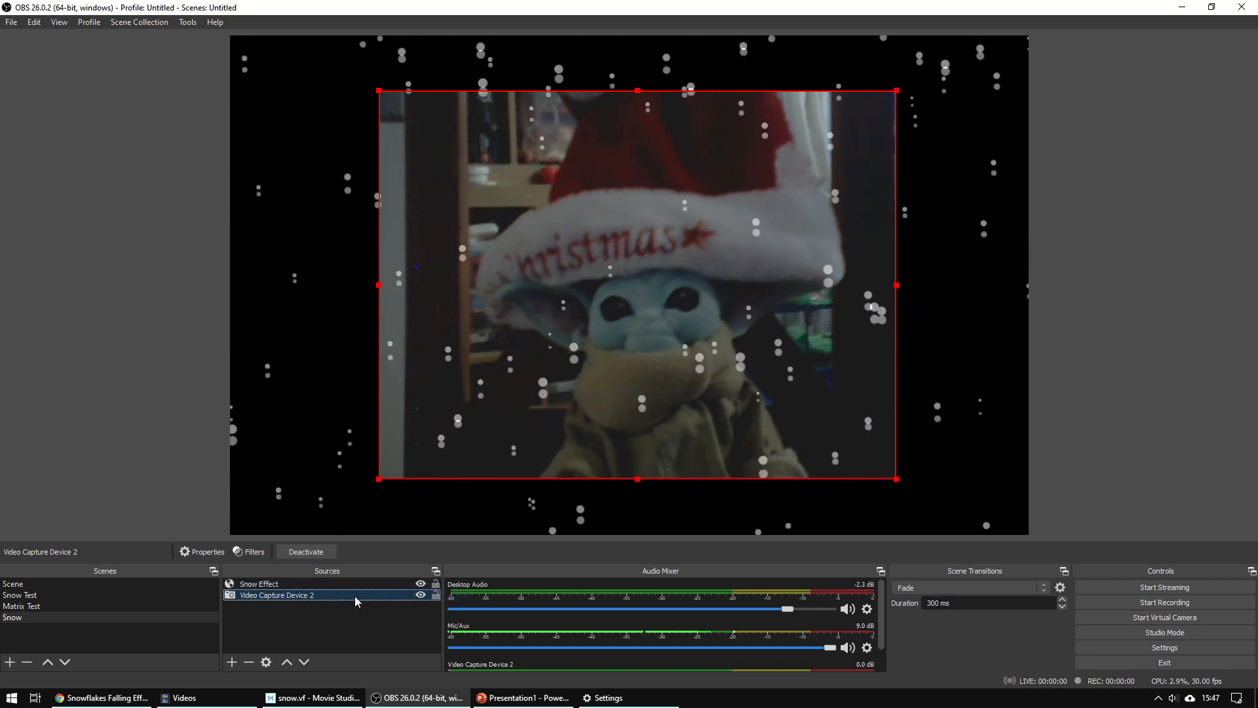
{"action": "left_click", "coordinate": [321, 613]}
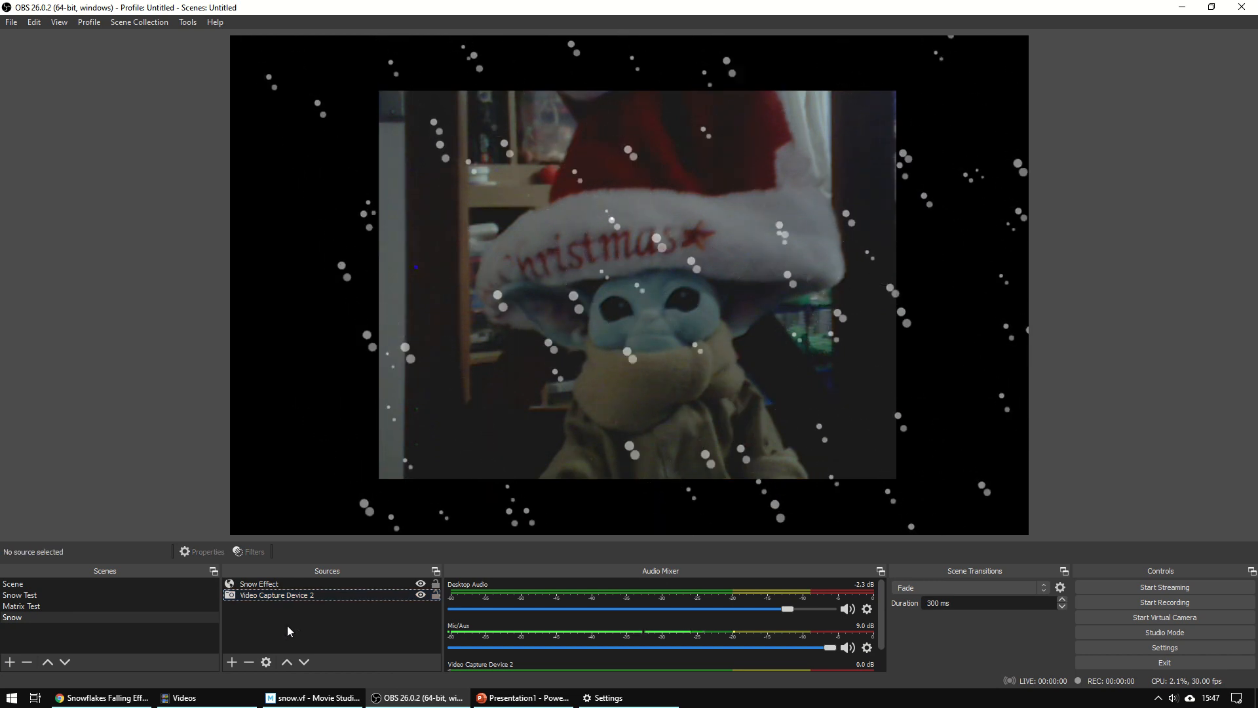
- Shift the Snow Effect source slightly left so it overhangs both sides of the canvas, and deselect it
{"action": "left_click", "coordinate": [274, 583]}
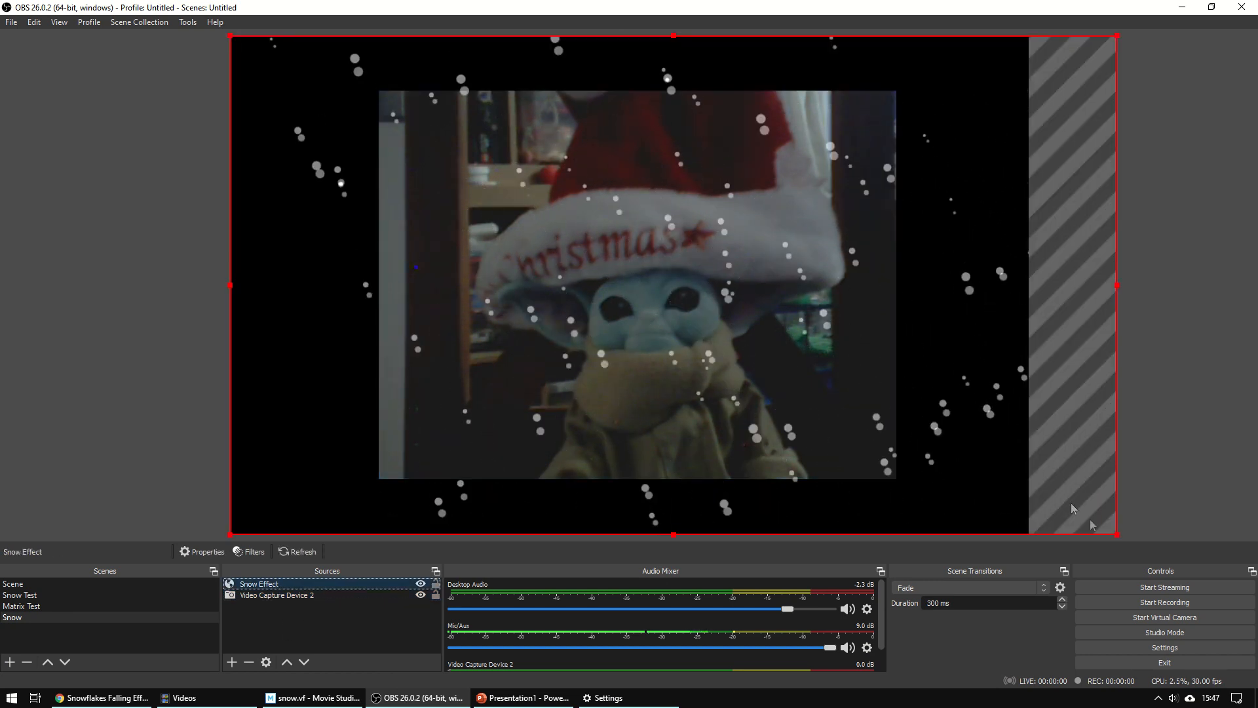
{"action": "left_click_drag", "start_coordinate": [1119, 542], "coordinate": [929, 534]}
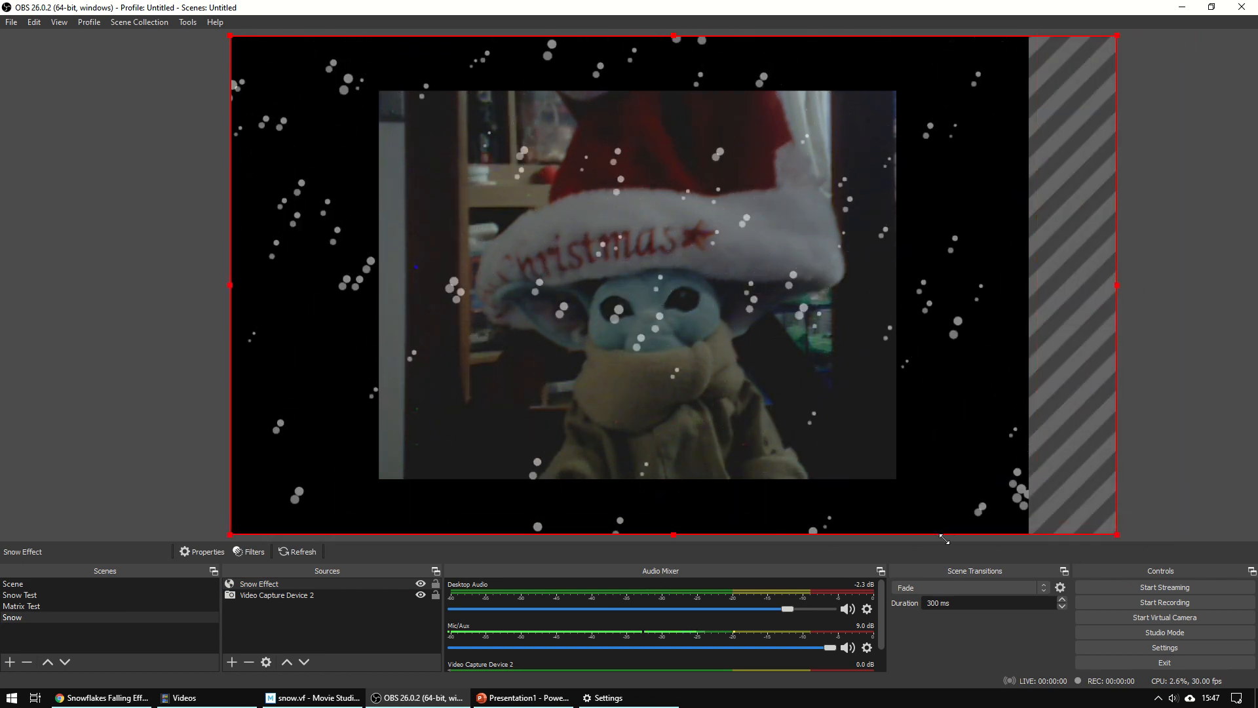
{"action": "left_click_drag", "start_coordinate": [1079, 387], "coordinate": [1047, 374]}
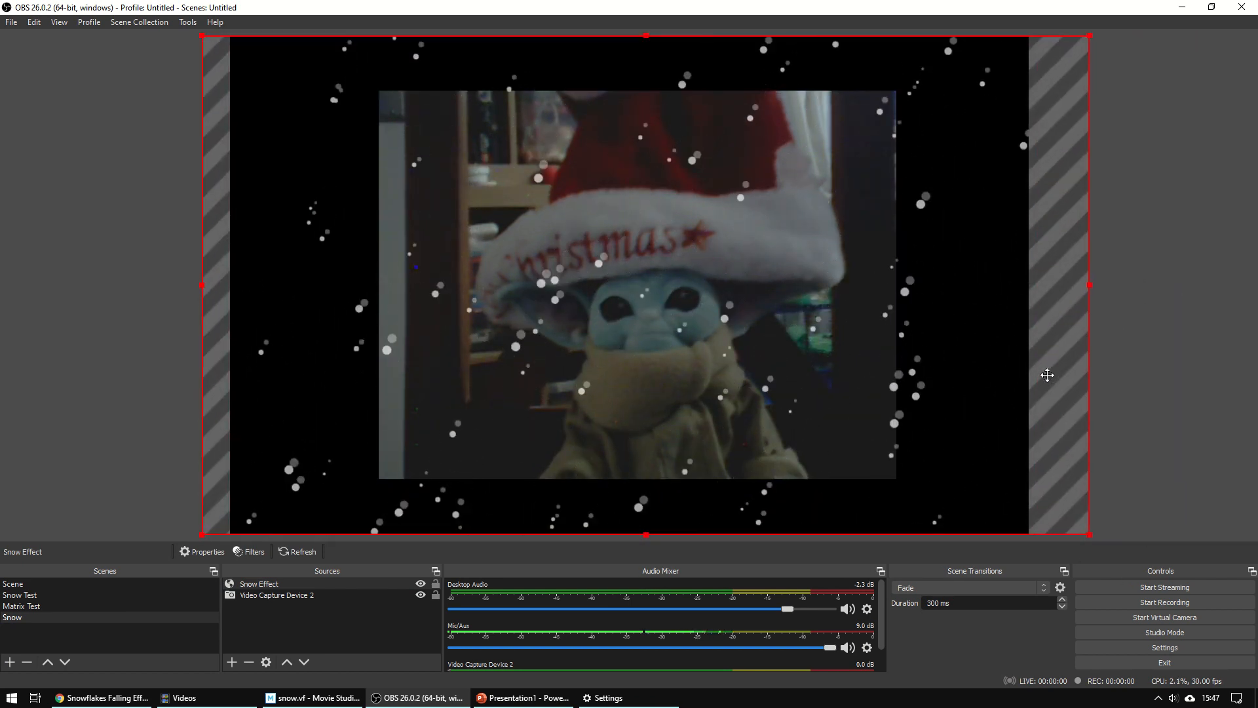
{"action": "left_click", "coordinate": [251, 620]}
{"action": "left_click", "coordinate": [232, 662]}
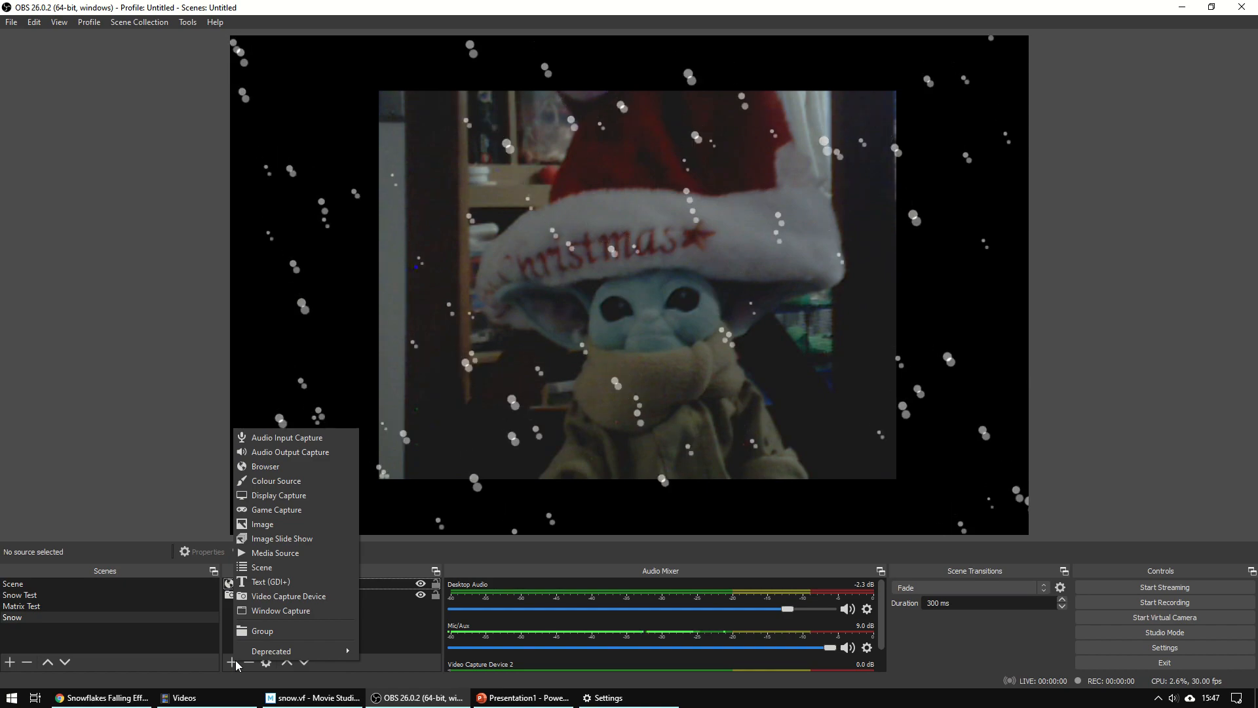
- Switch to Chrome, return to the search results, open Snowstorm's Smash Christmas Lights page and copy its address
{"action": "left_click", "coordinate": [105, 698]}
{"action": "left_click", "coordinate": [150, 10]}
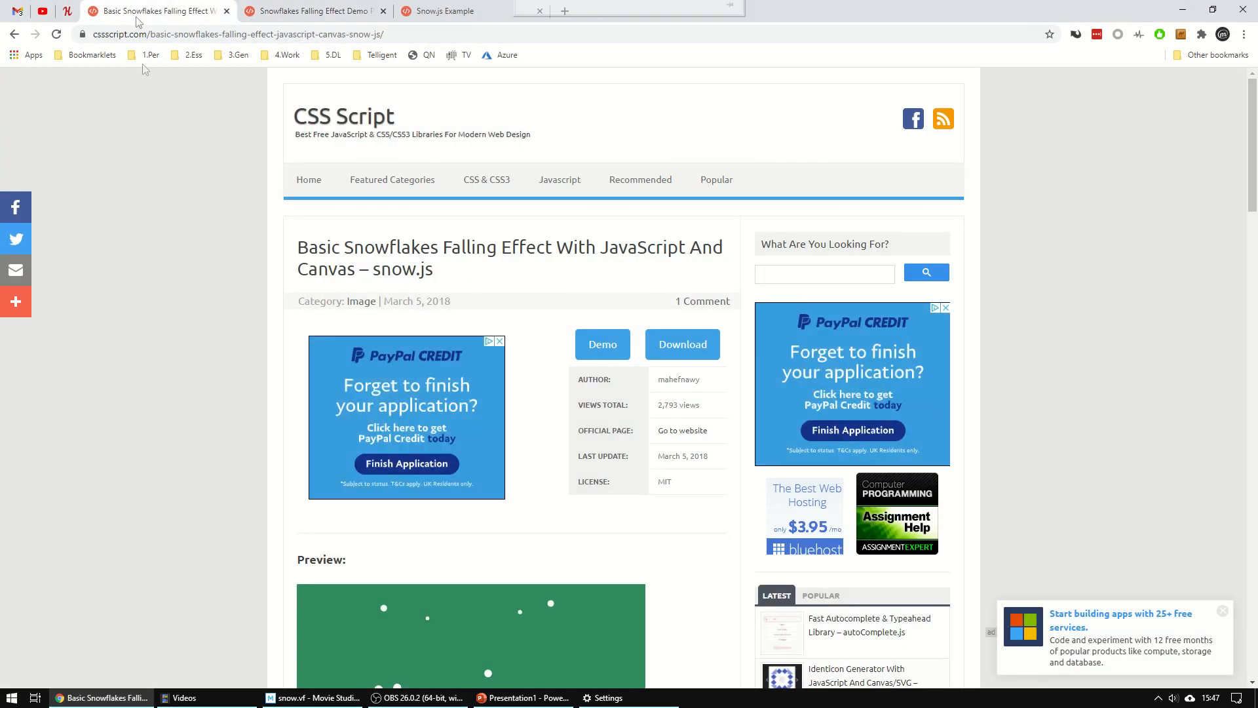
{"action": "left_click", "coordinate": [14, 34]}
{"action": "left_click", "coordinate": [257, 215]}
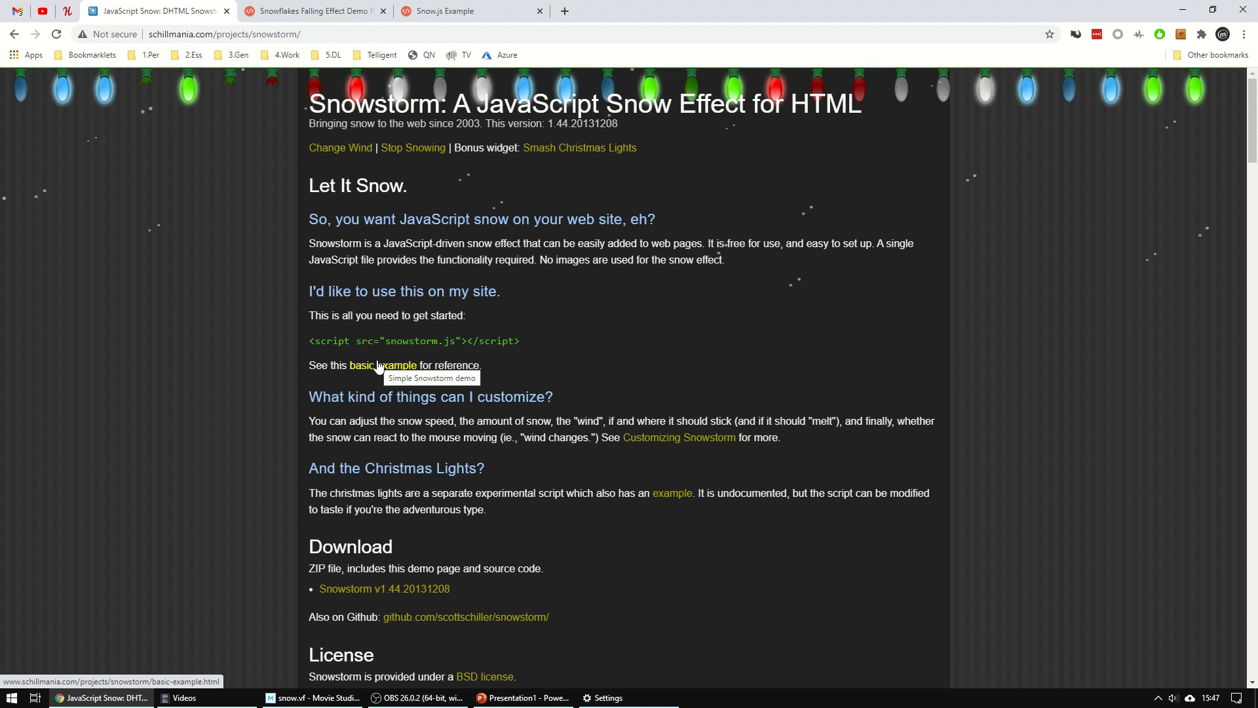
{"action": "left_click", "coordinate": [591, 146]}
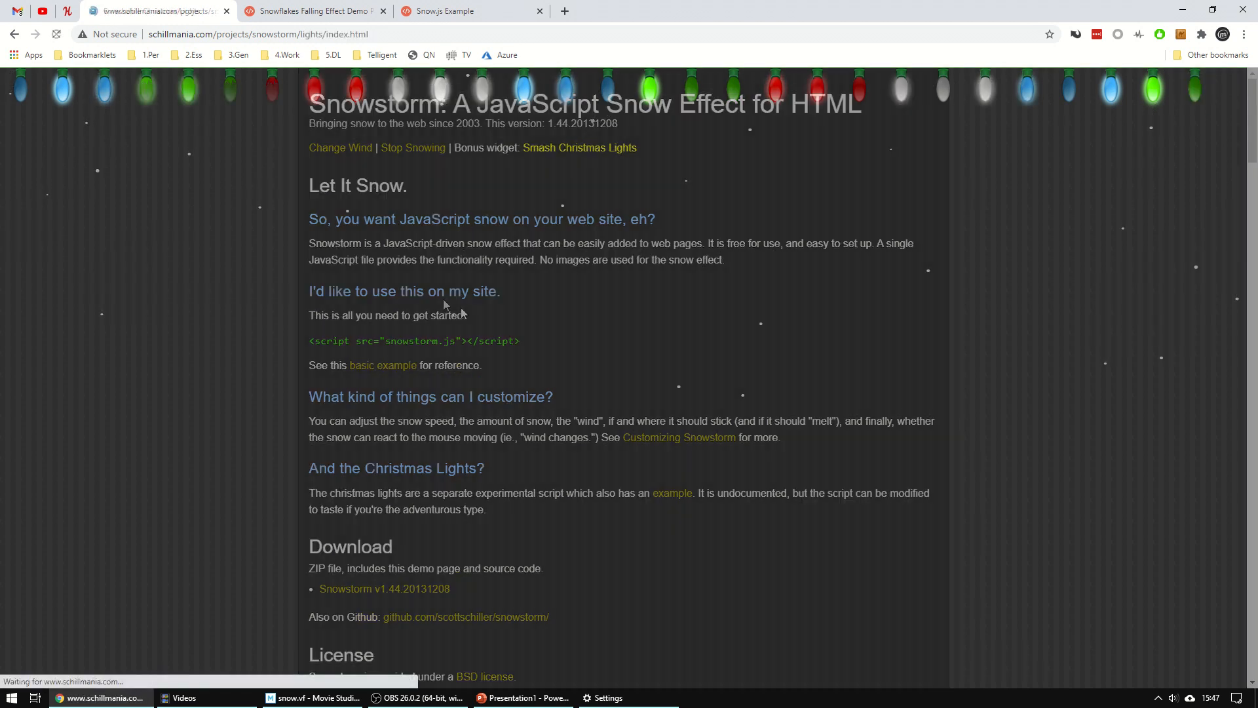
{"action": "left_click", "coordinate": [405, 39]}
{"action": "key", "text": "ctrl+c"}
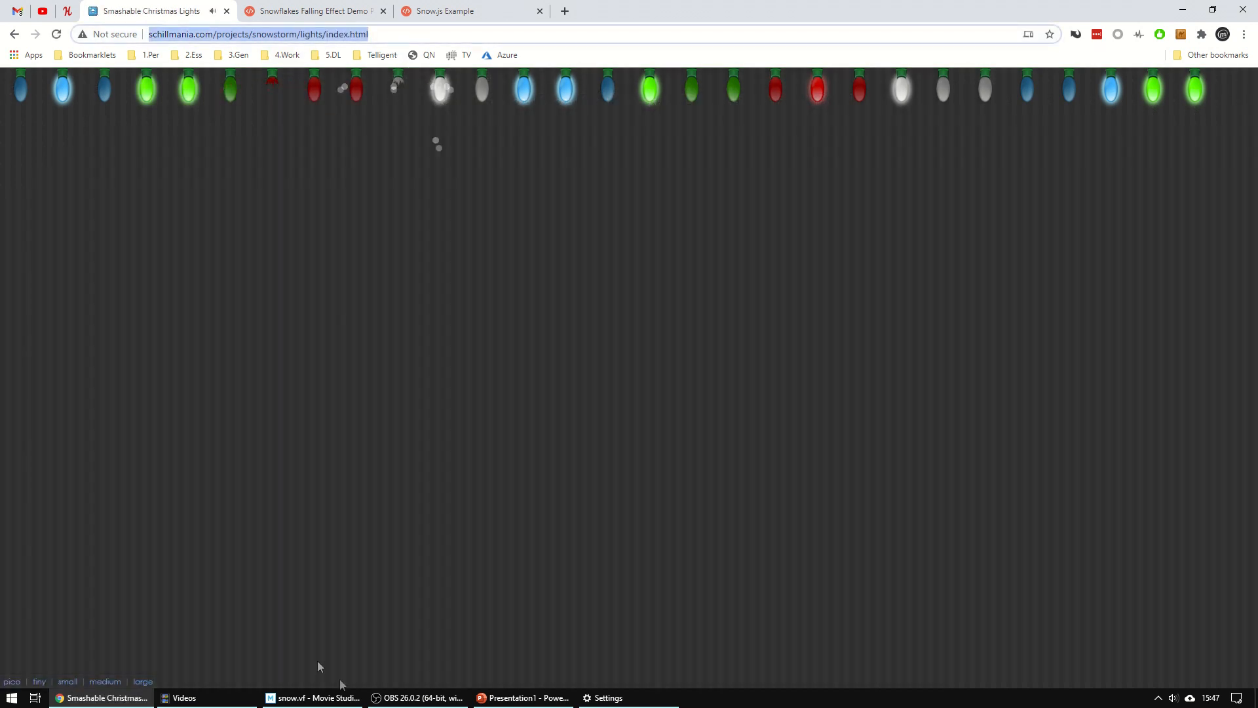
- Switch to OBS and add a new Browser source named Lights to the Snow scene
{"action": "key", "text": "alt+Tab"}
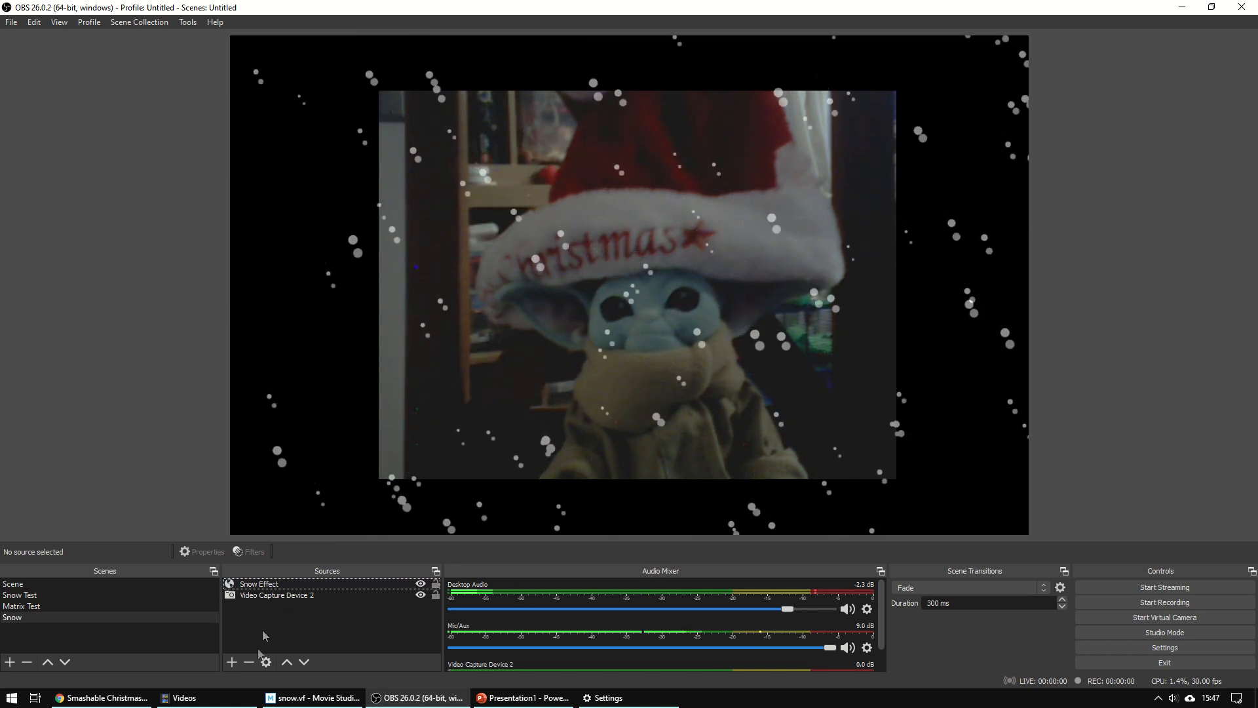
{"action": "left_click", "coordinate": [231, 662]}
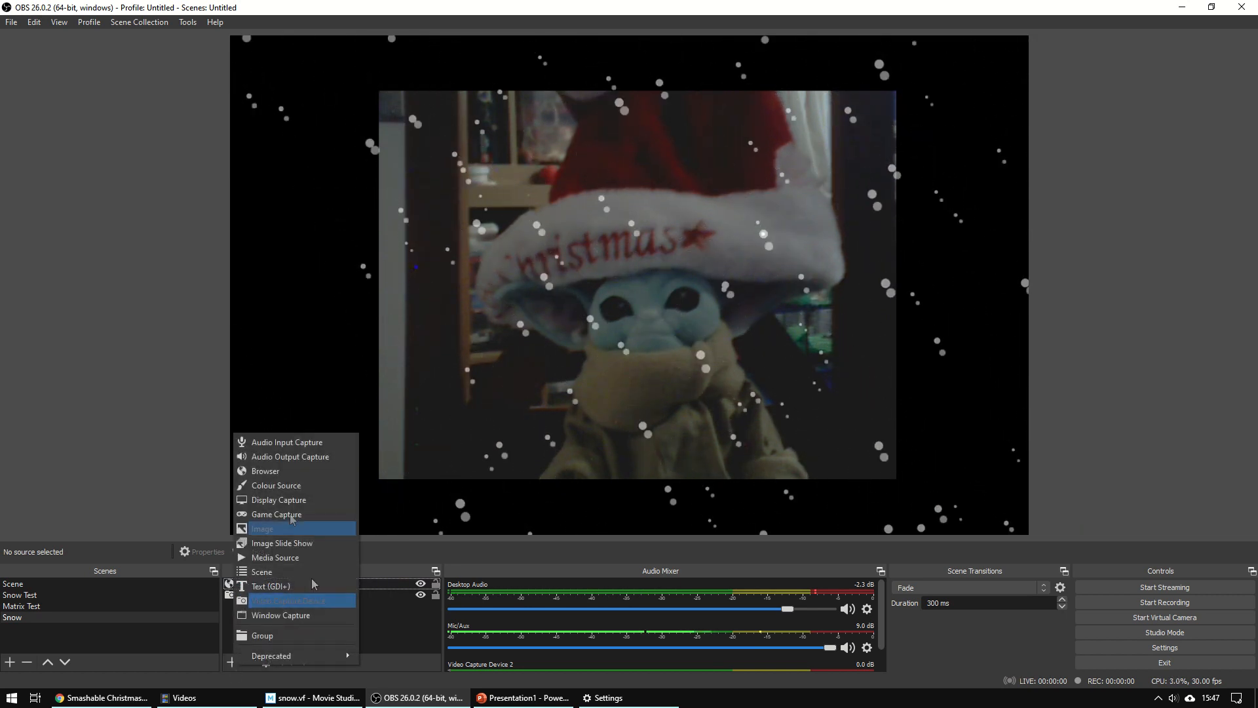
{"action": "left_click", "coordinate": [264, 471]}
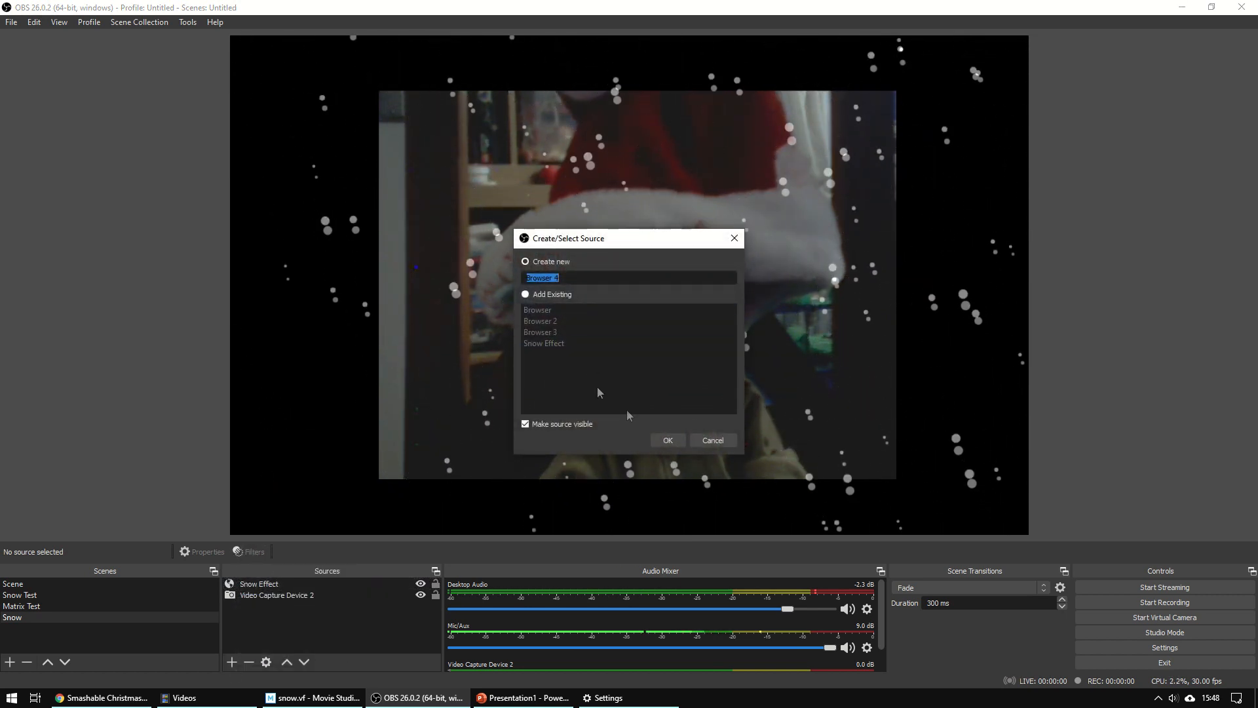
{"action": "type", "text": "Lights"}
{"action": "left_click", "coordinate": [667, 440]}
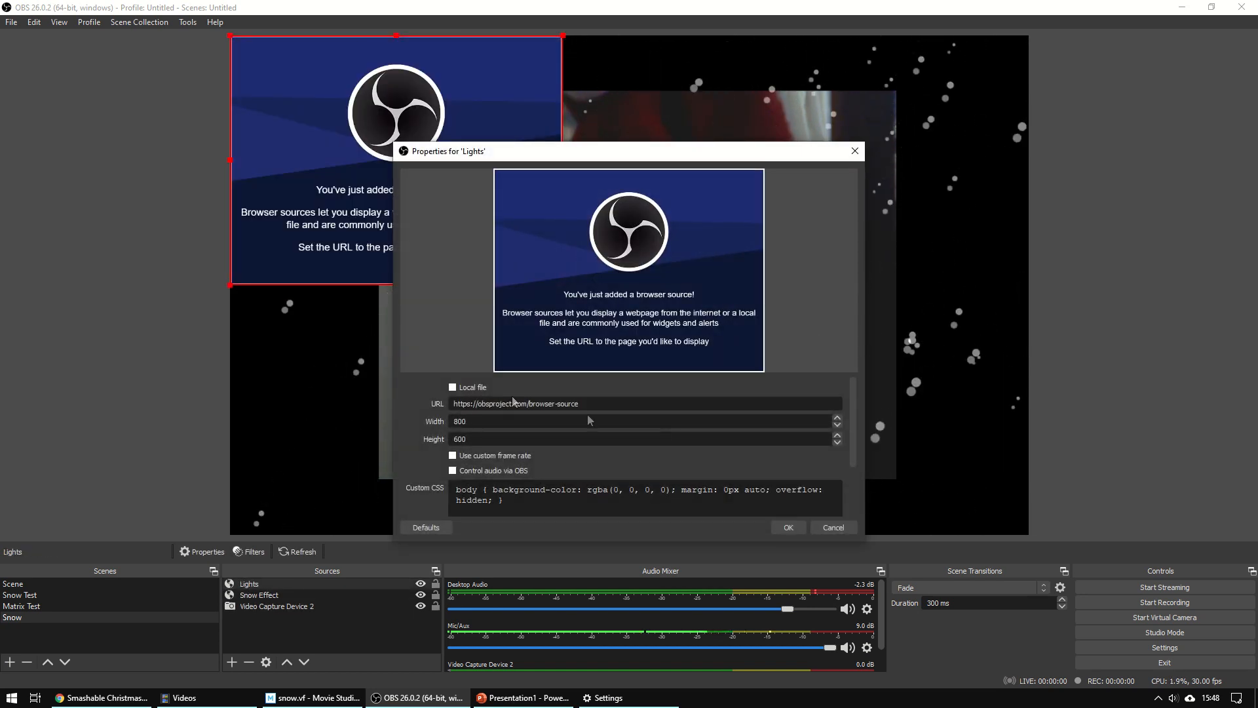
{"action": "left_click_drag", "start_coordinate": [527, 407], "coordinate": [371, 418]}
{"action": "key", "text": "ctrl+v"}
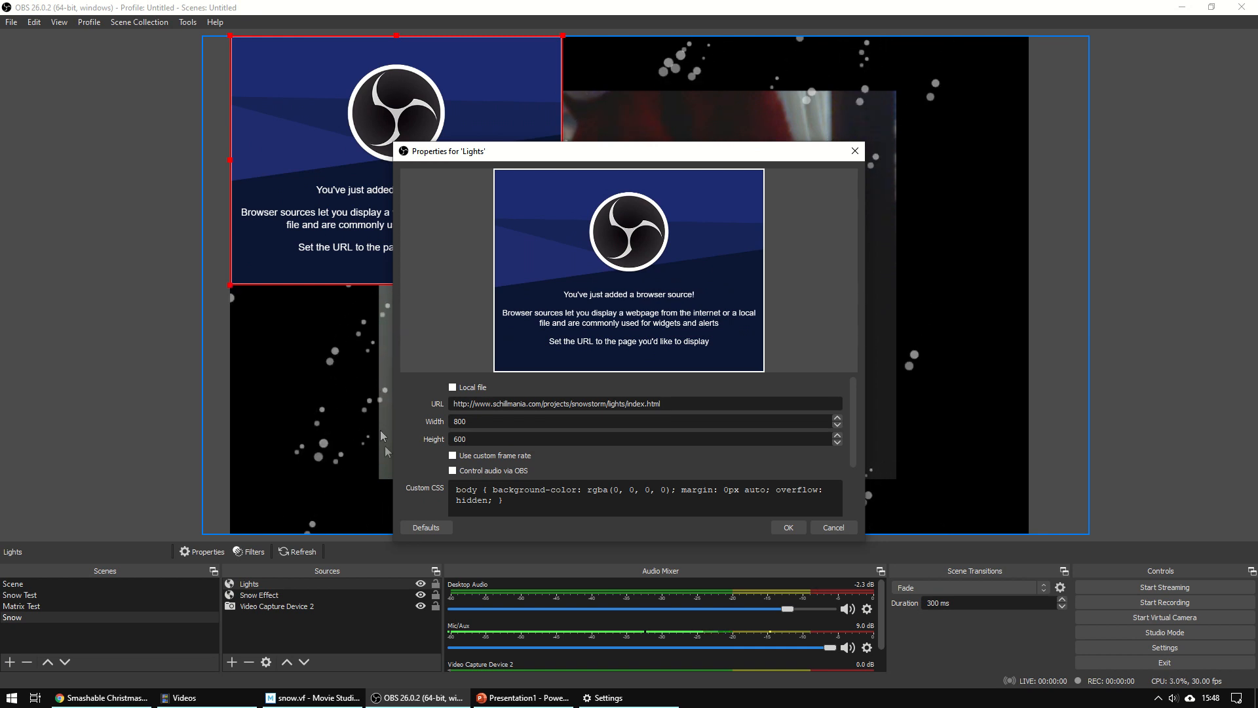
{"action": "type", "text": "1280"}
{"action": "key", "text": "Tab"}
{"action": "type", "text": "700"}
{"action": "key", "text": "Tab"}
{"action": "left_click", "coordinate": [501, 501]}
{"action": "left_click", "coordinate": [792, 529]}
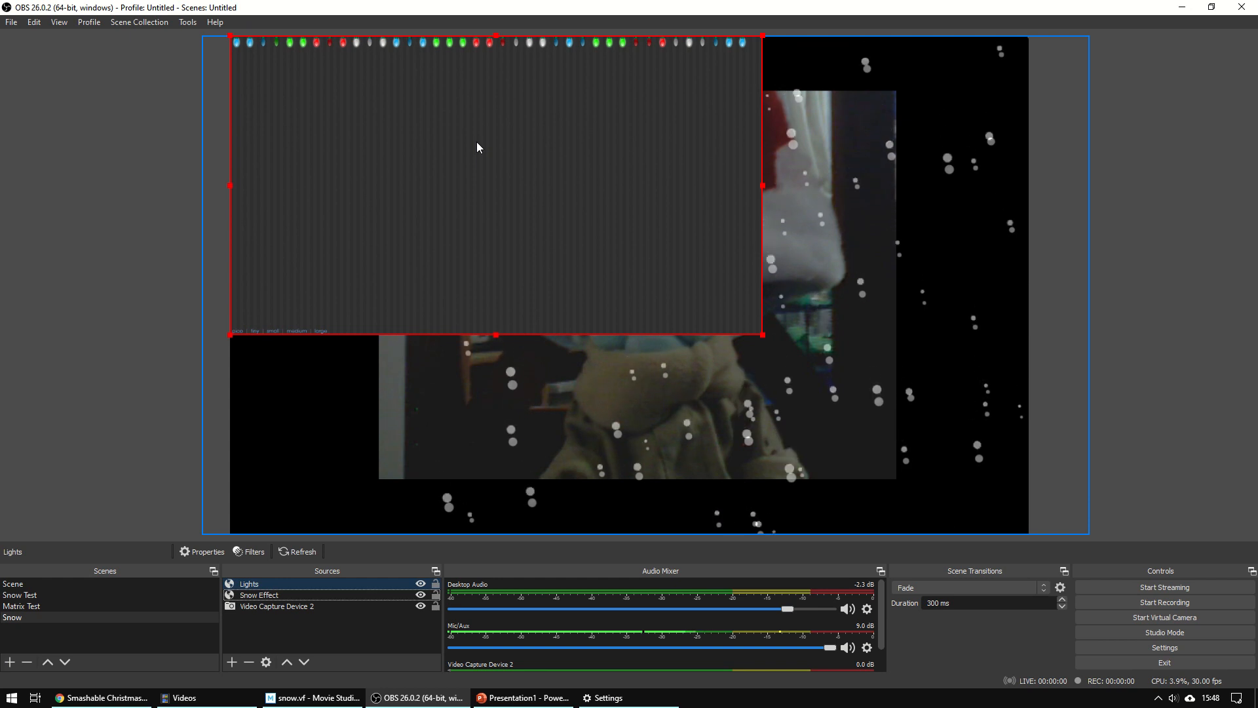
- Add "background:none;" to the Lights body CSS rule and enlarge the source until its row of lights spans the canvas
{"action": "double_click", "coordinate": [256, 586]}
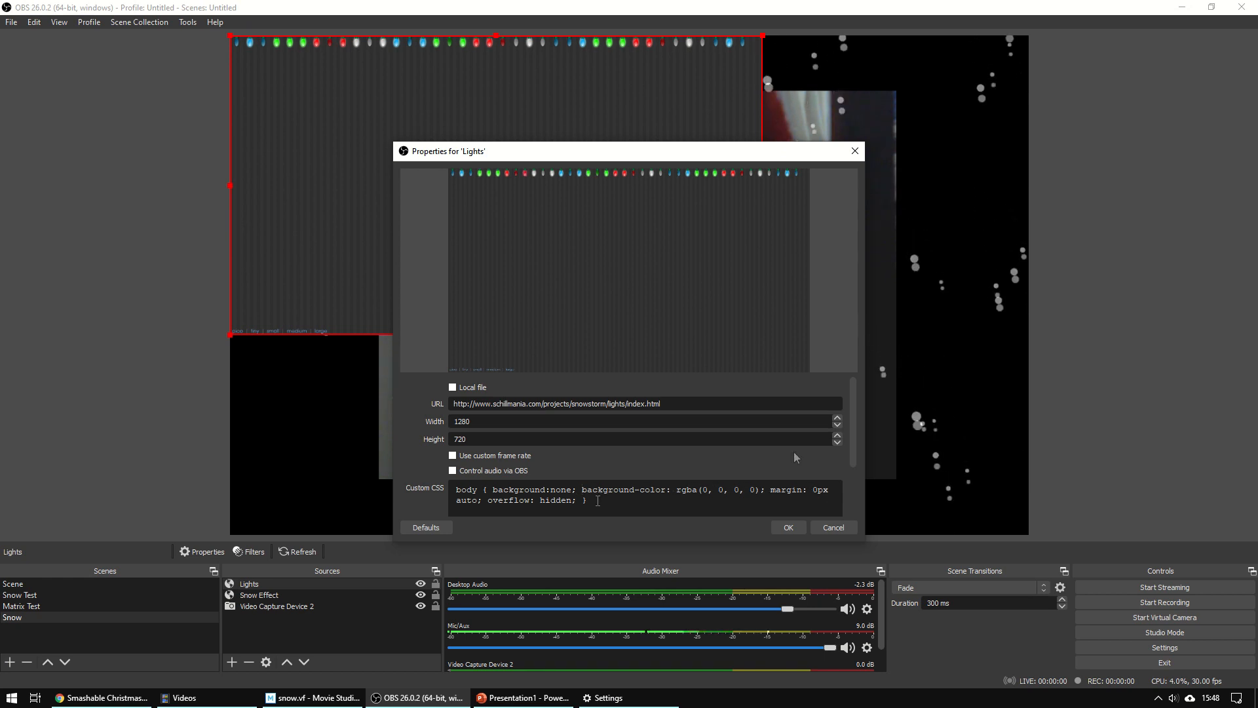
{"action": "left_click", "coordinate": [788, 527]}
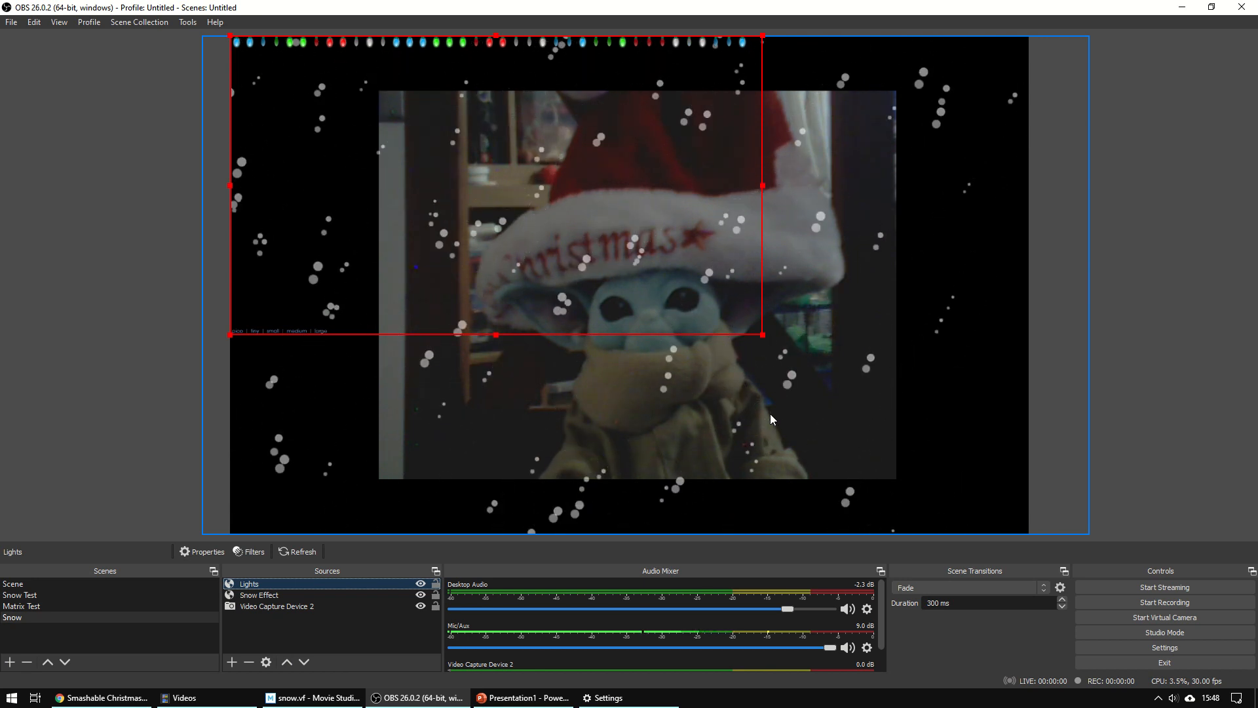
{"action": "left_click_drag", "start_coordinate": [763, 335], "coordinate": [1125, 652]}
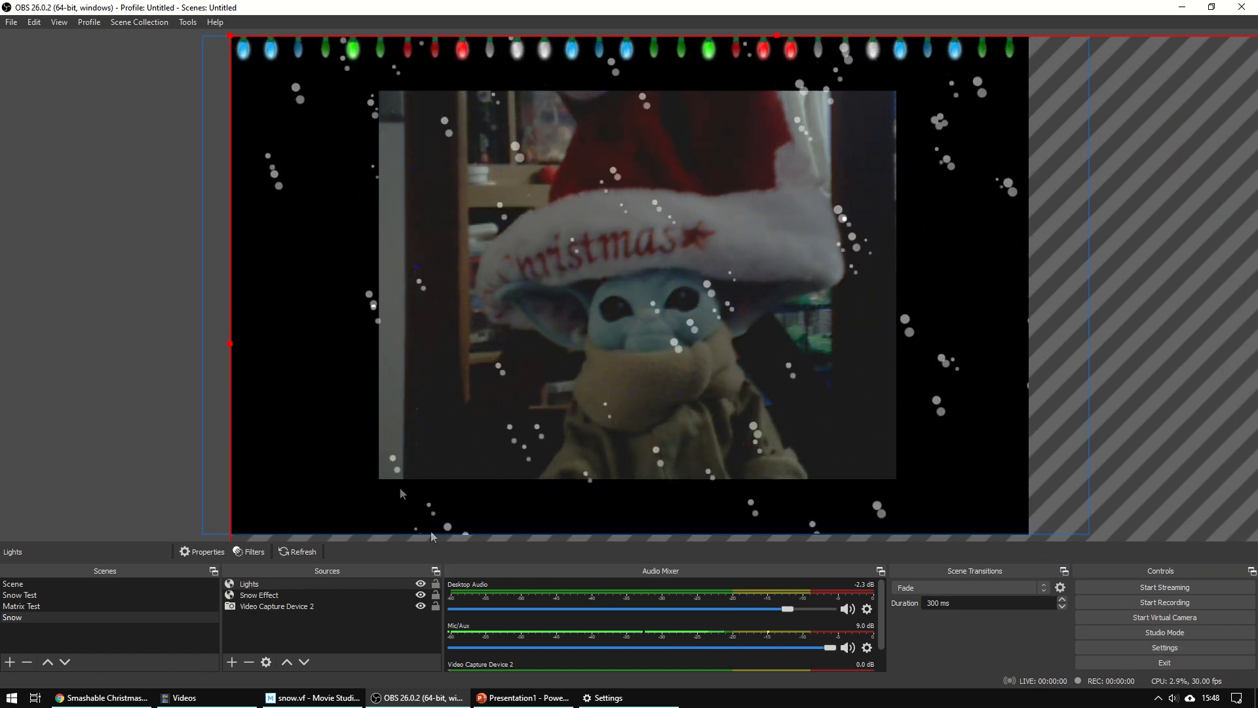
{"action": "left_click", "coordinate": [145, 337]}
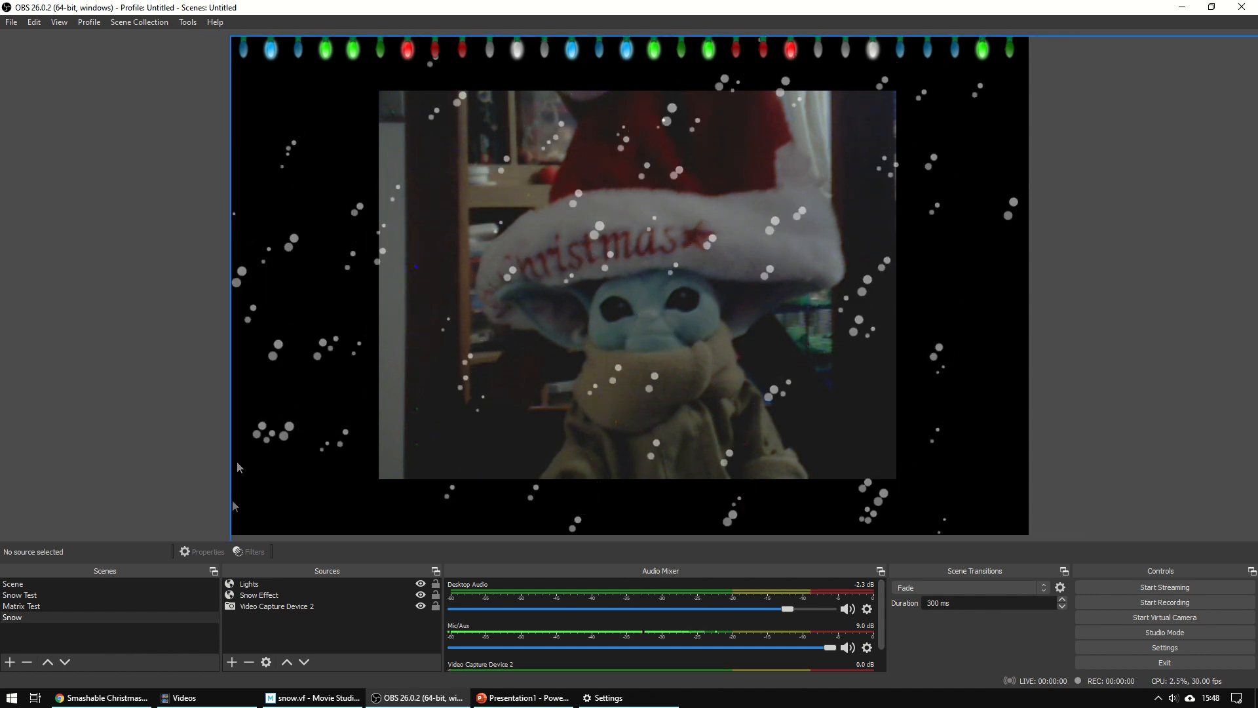
- Add a new Text (GDI+) source named Message to the Snow scene
{"action": "left_click", "coordinate": [233, 662]}
{"action": "left_click", "coordinate": [249, 578]}
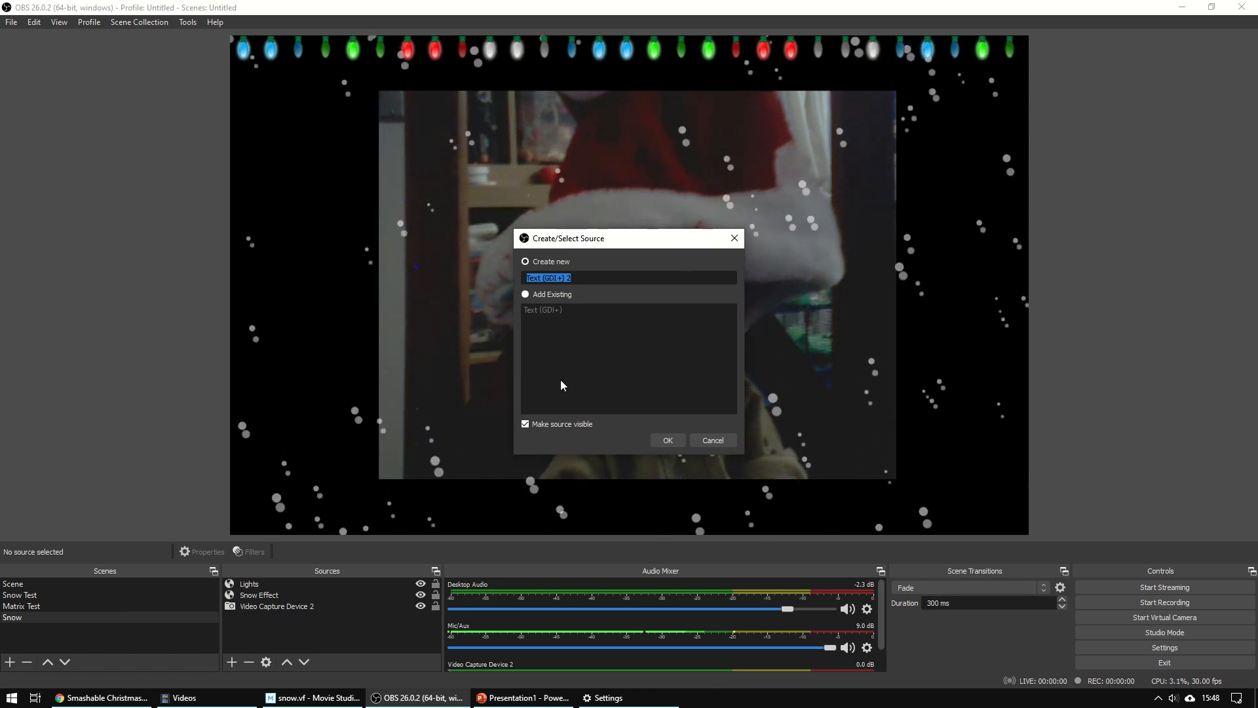
{"action": "type", "text": "Message"}
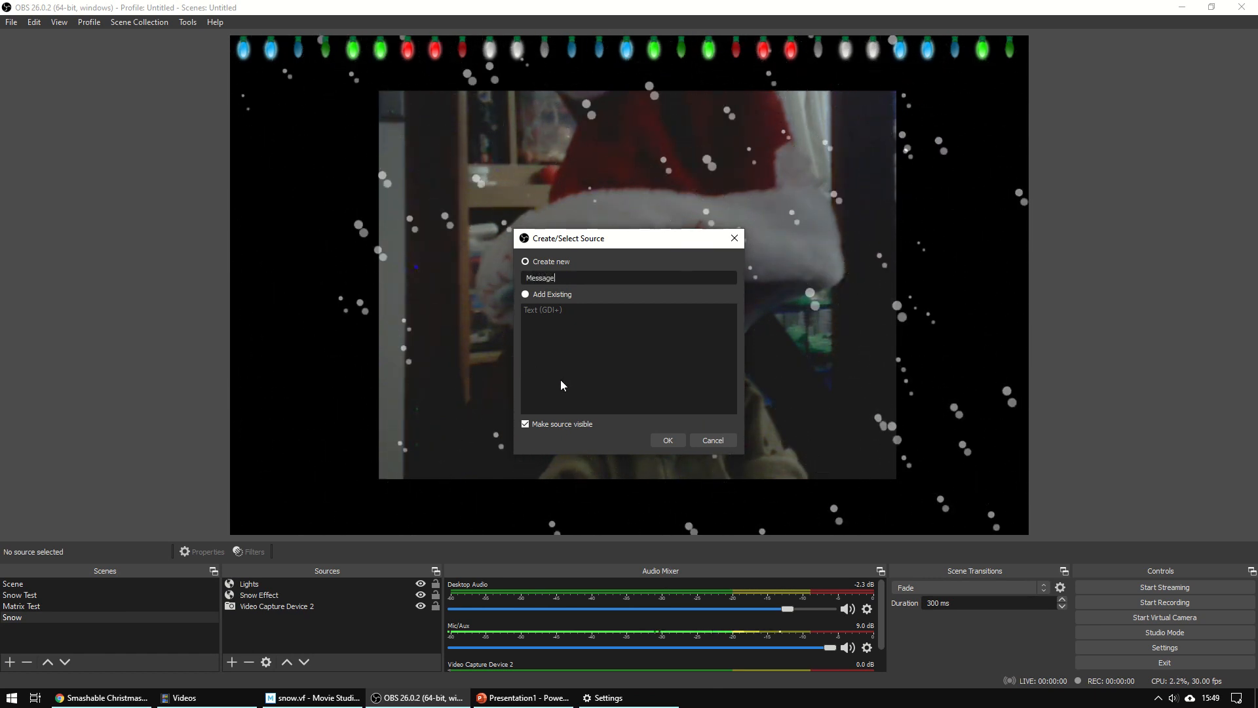
{"action": "key", "text": "Return"}
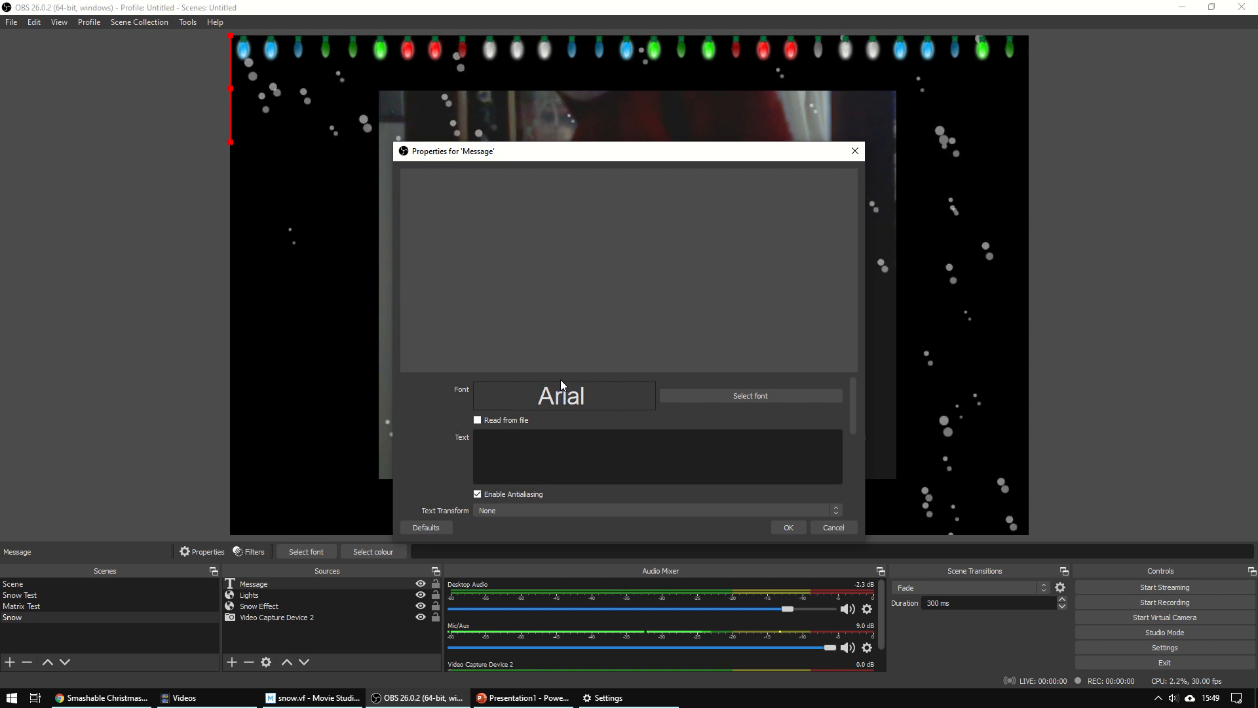
- Enter "Merry Christmas" as the text of the Message source
{"action": "type", "text": "M"}
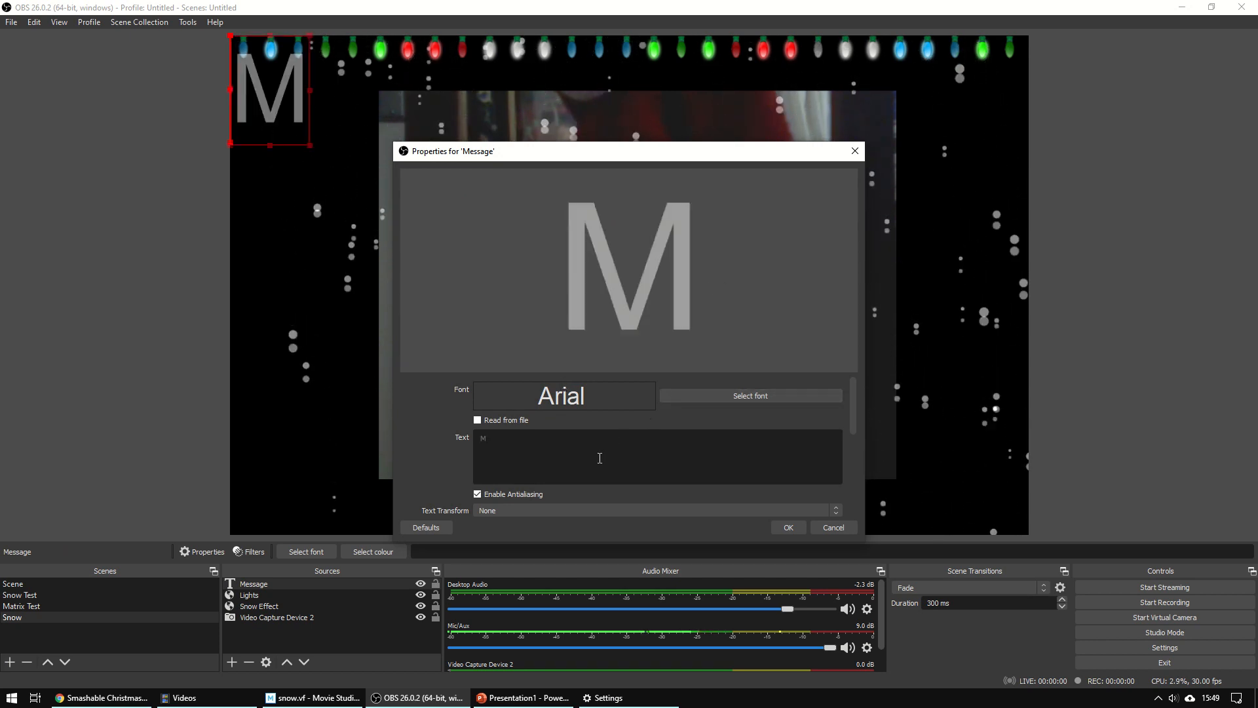
{"action": "type", "text": "erry C"}
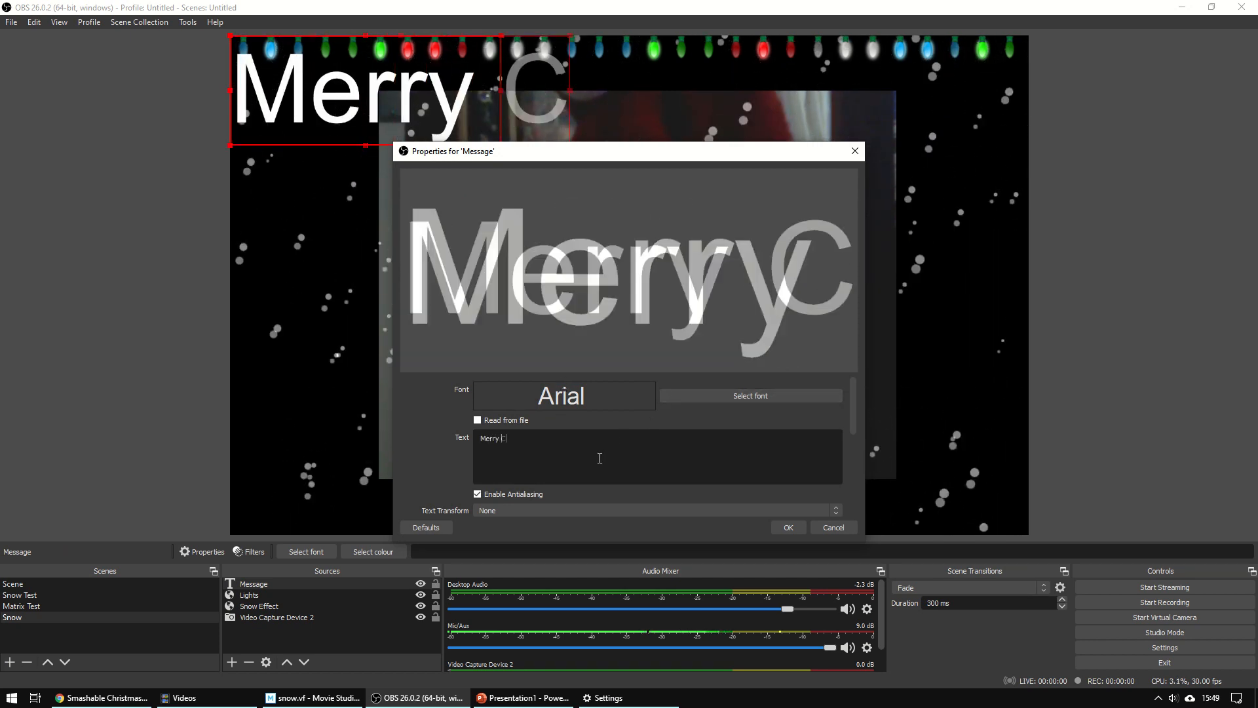
{"action": "type", "text": "hristmas"}
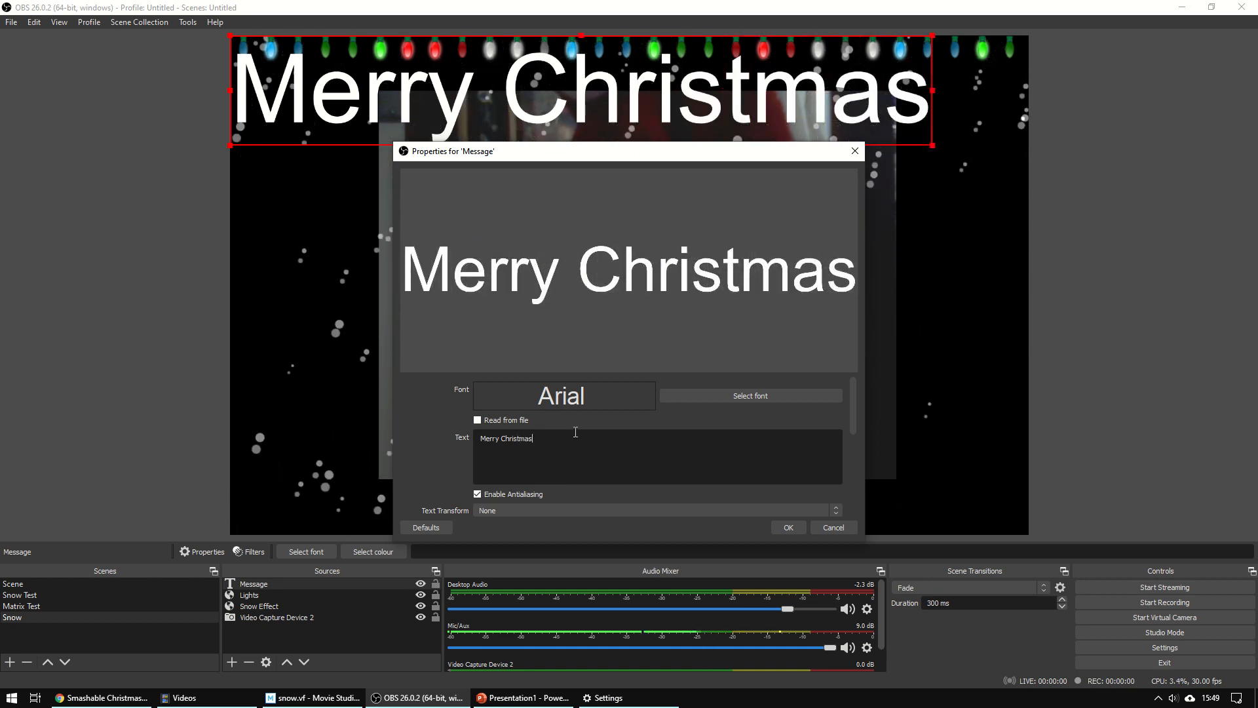
- Browse the fonts for the Message text, choose Borealis Regular at size 72, and apply the source properties
{"action": "left_click", "coordinate": [662, 400]}
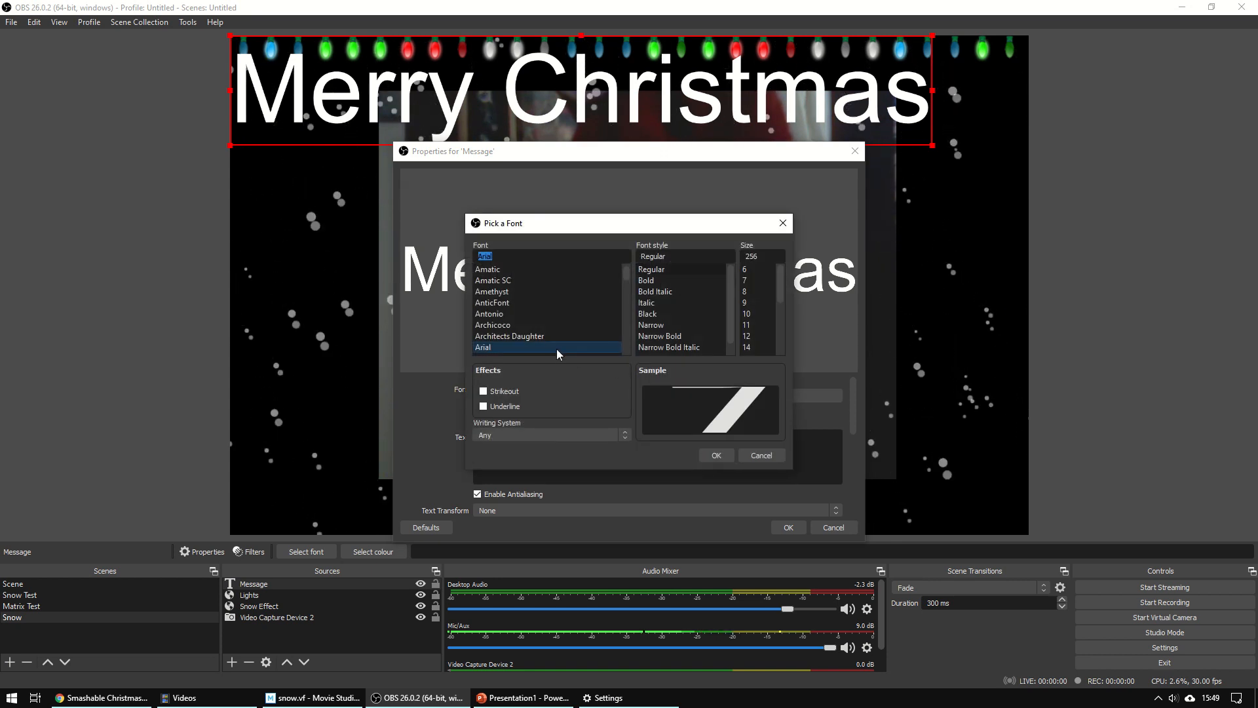
{"action": "key", "text": "Down"}
{"action": "key", "text": "Down"}
{"action": "key", "text": "Down"}
{"action": "key", "text": "Down"}
{"action": "key", "text": "Down"}
{"action": "key", "text": "Down"}
{"action": "key", "text": "Down"}
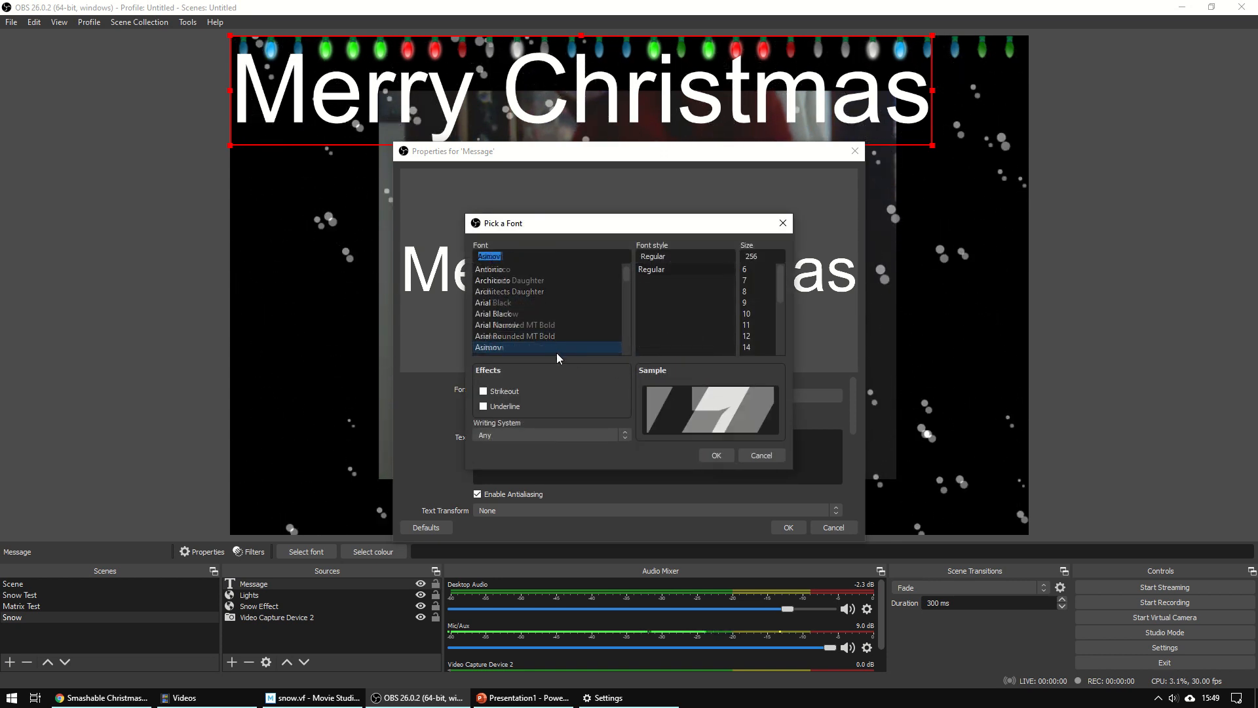
{"action": "key", "text": "Down"}
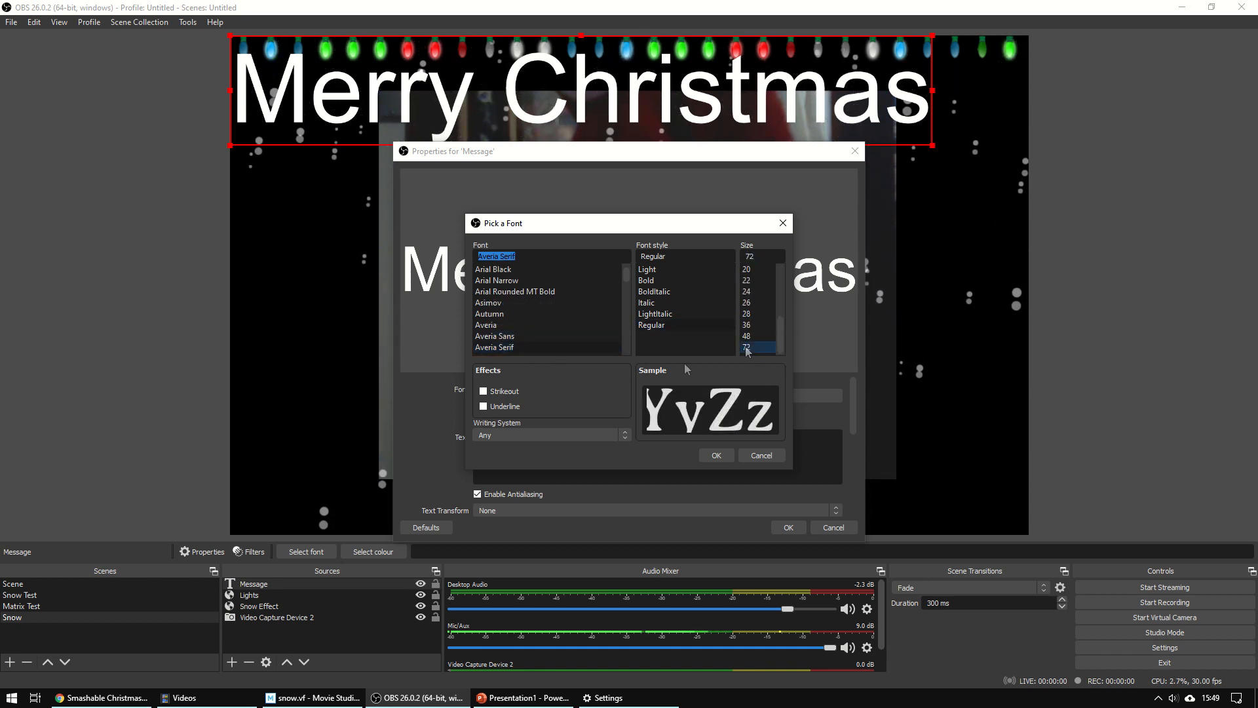
{"action": "left_click", "coordinate": [542, 291]}
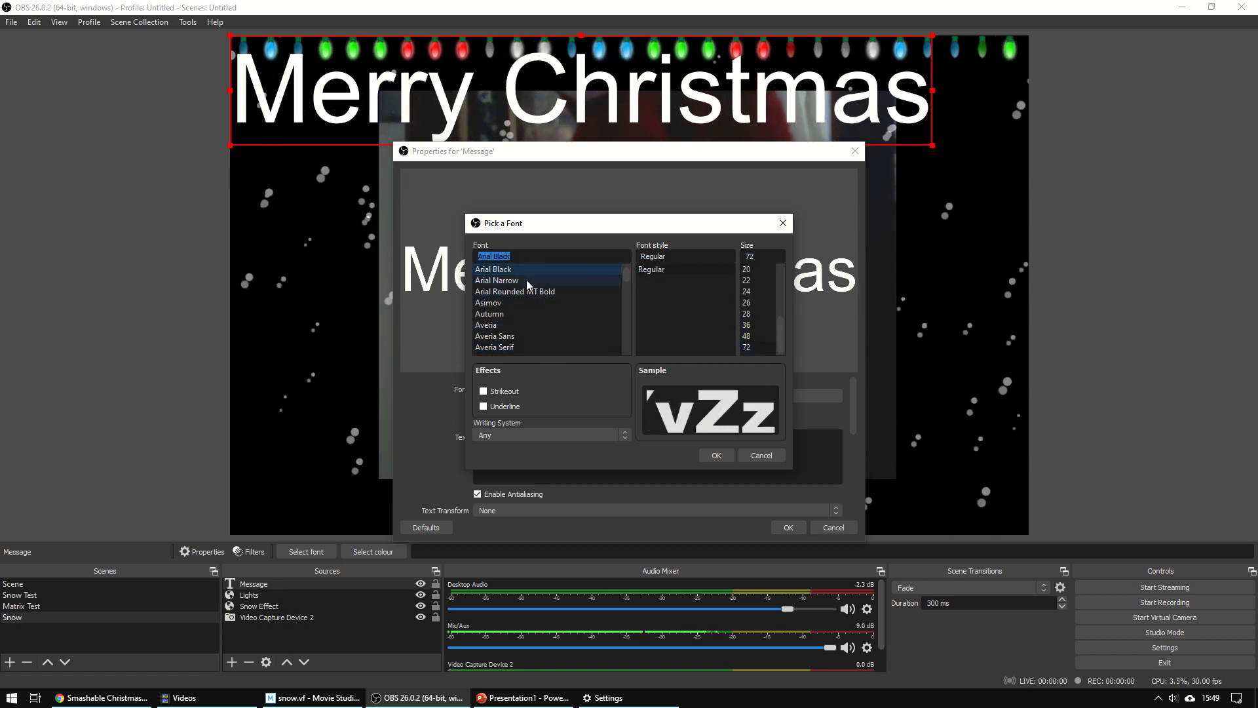
{"action": "key", "text": "Down"}
{"action": "key", "text": "Down"}
{"action": "key", "text": "Down"}
{"action": "key", "text": "Down"}
{"action": "key", "text": "Down"}
{"action": "key", "text": "Down"}
{"action": "key", "text": "Down"}
{"action": "key", "text": "Down"}
{"action": "key", "text": "Down"}
{"action": "key", "text": "Down"}
{"action": "key", "text": "Down"}
{"action": "key", "text": "Down"}
{"action": "key", "text": "Down"}
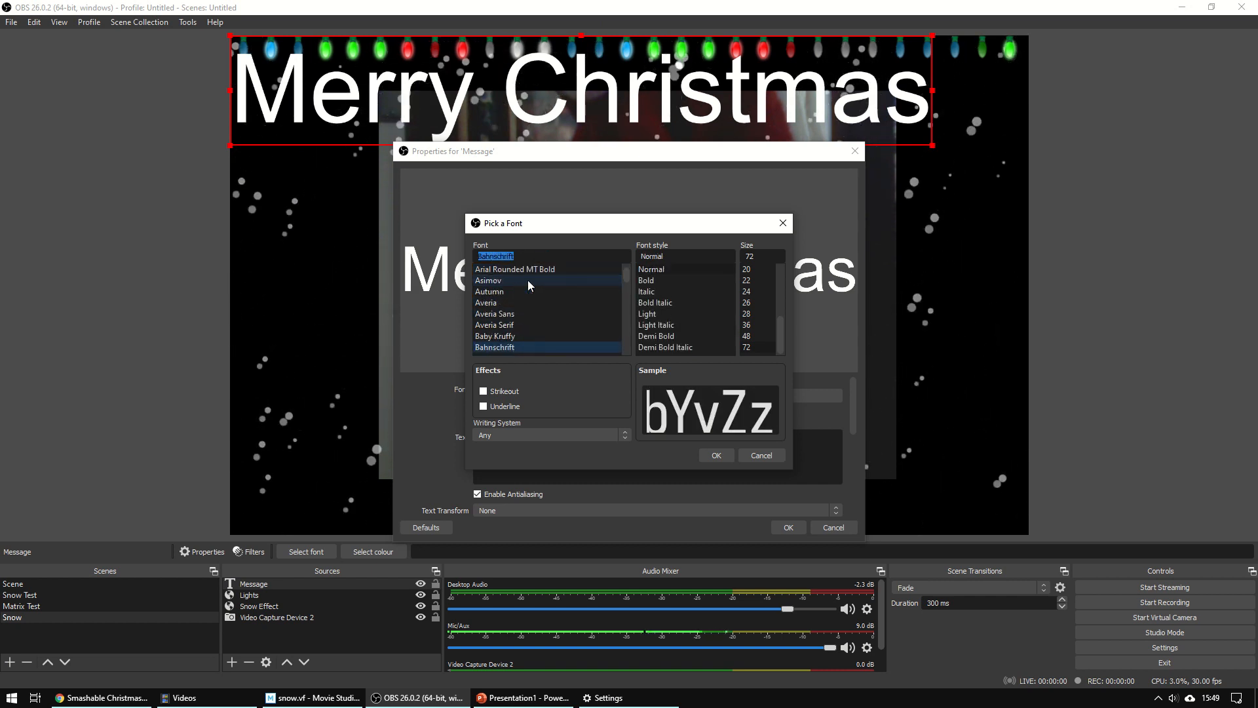
{"action": "key", "text": "Down"}
{"action": "key", "text": "Down"}
{"action": "key", "text": "Down"}
{"action": "key", "text": "Down"}
{"action": "key", "text": "Down"}
{"action": "key", "text": "Down"}
{"action": "key", "text": "Down"}
{"action": "key", "text": "Down"}
{"action": "key", "text": "Down"}
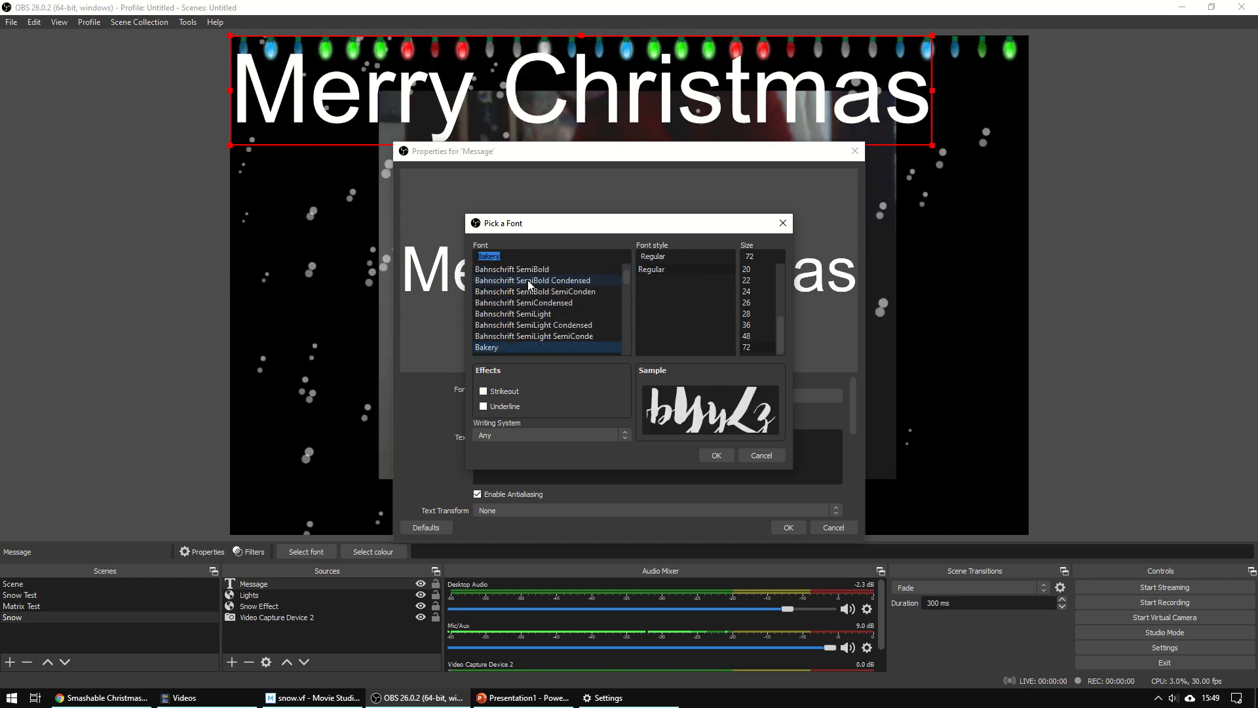
{"action": "key", "text": "Down"}
{"action": "key", "text": "Down"}
{"action": "key", "text": "Down"}
{"action": "key", "text": "Down"}
{"action": "key", "text": "Down"}
{"action": "key", "text": "Down"}
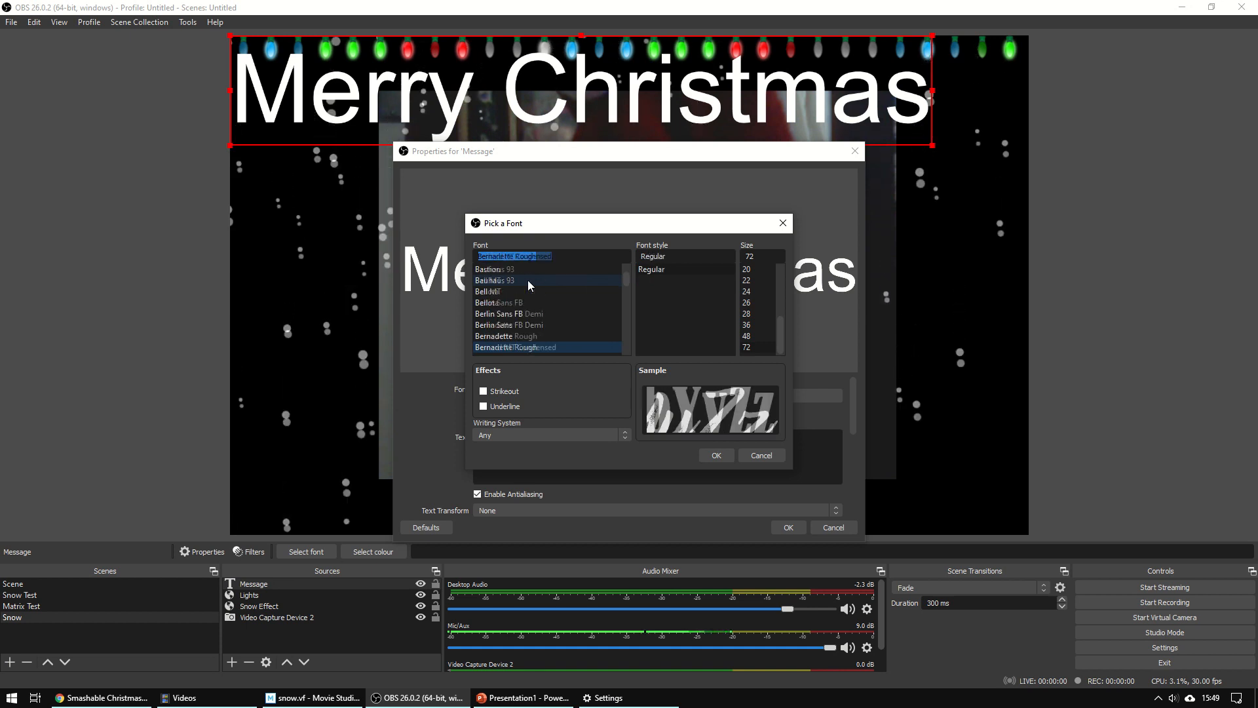
{"action": "key", "text": "Down"}
{"action": "key", "text": "Down"}
{"action": "key", "text": "Down"}
{"action": "key", "text": "Down"}
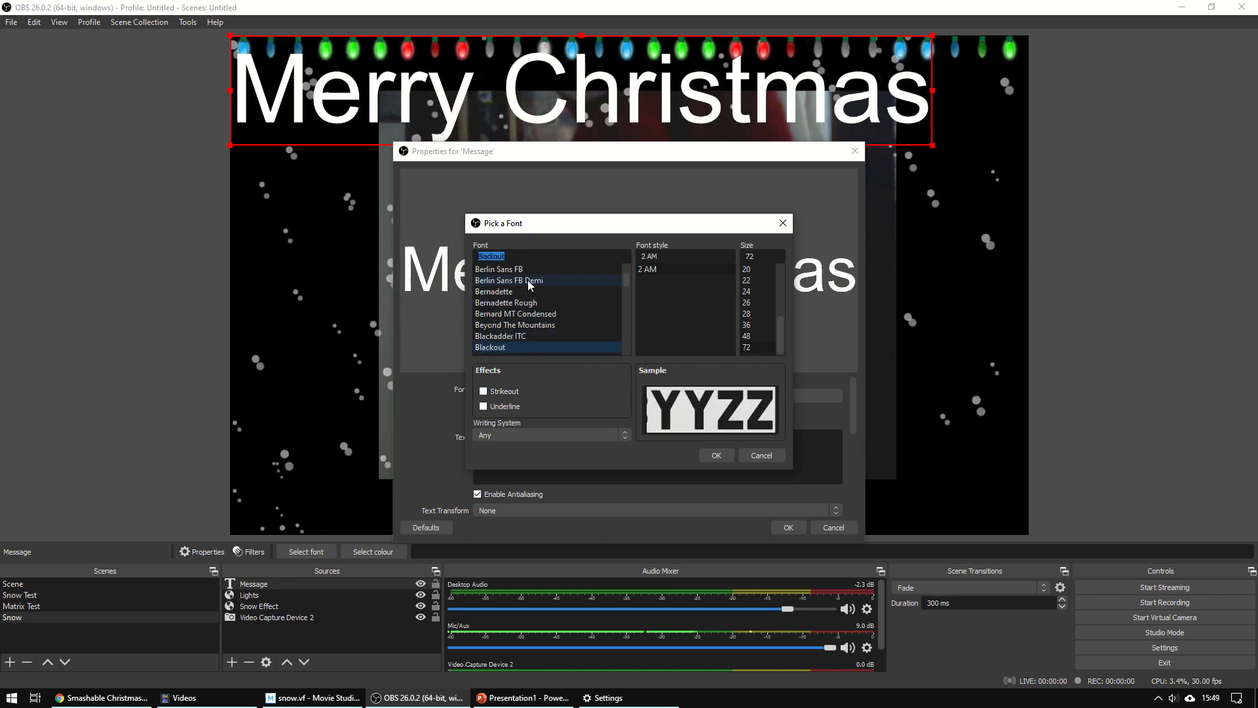
{"action": "key", "text": "Down"}
{"action": "key", "text": "Down"}
{"action": "key", "text": "Down"}
{"action": "key", "text": "Down"}
{"action": "key", "text": "Down"}
{"action": "key", "text": "Down"}
{"action": "key", "text": "Down"}
{"action": "key", "text": "Down"}
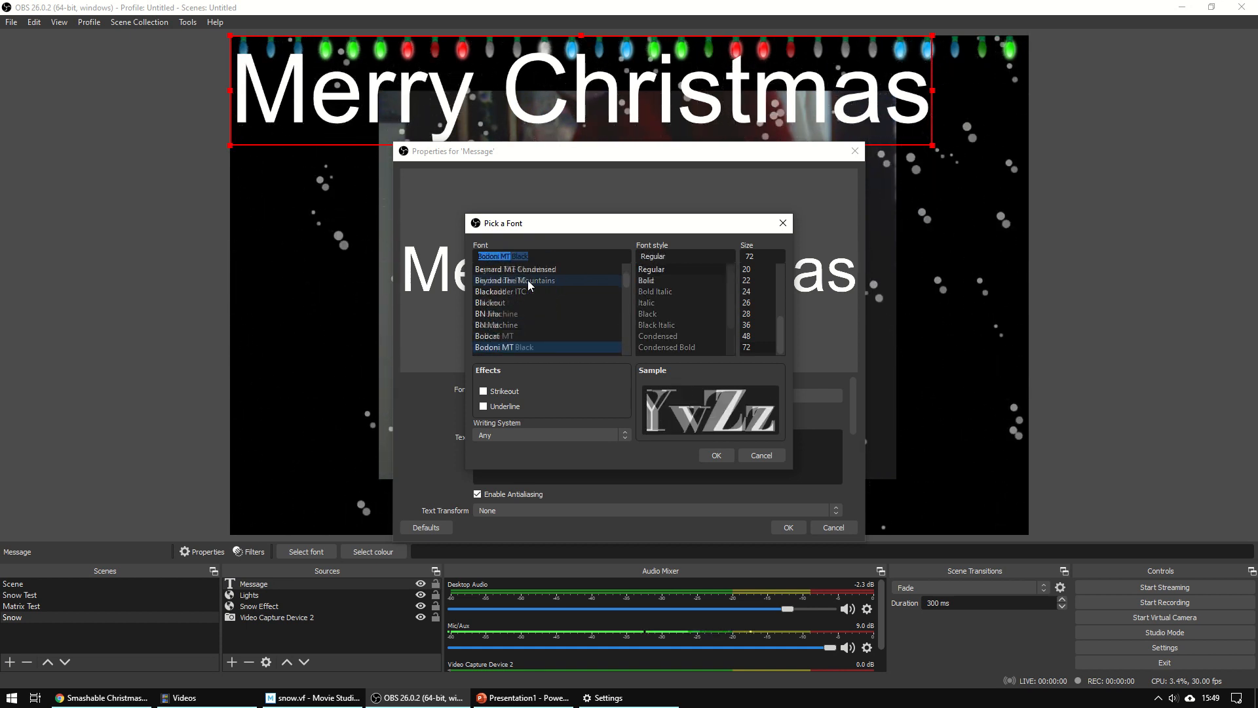
{"action": "key", "text": "Down"}
{"action": "key", "text": "Down"}
{"action": "key", "text": "Down"}
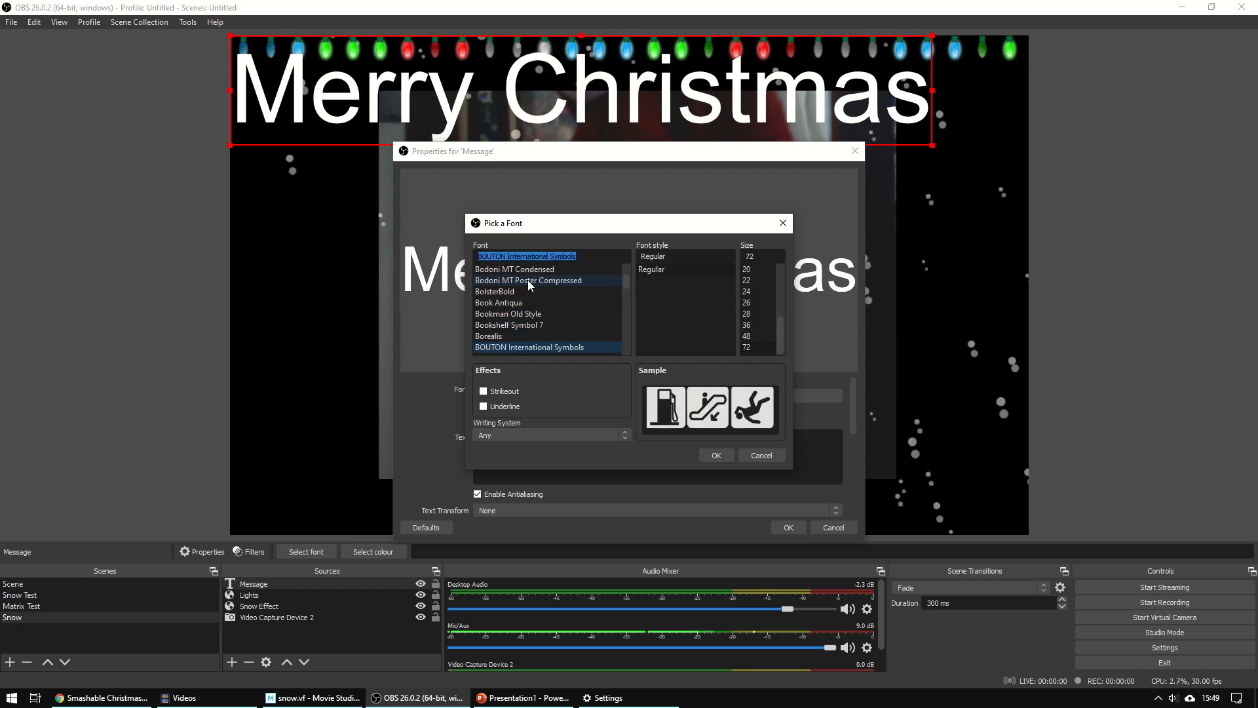
{"action": "left_click", "coordinate": [716, 456]}
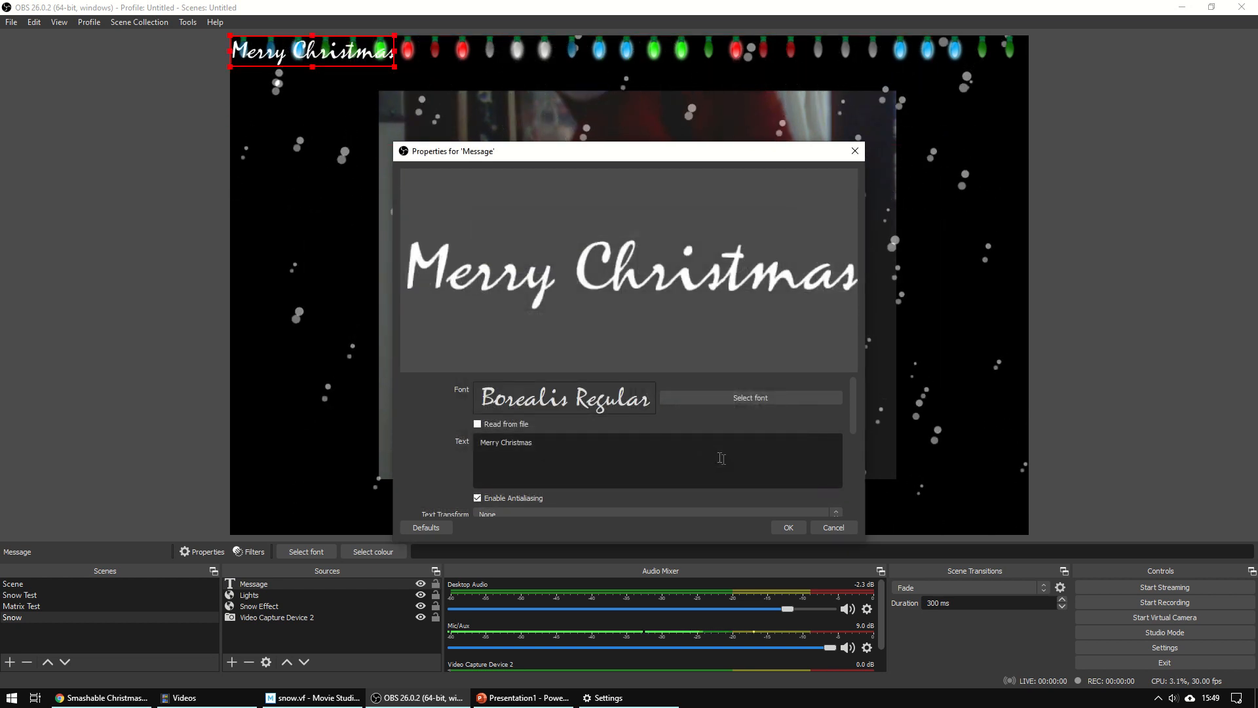
{"action": "left_click", "coordinate": [789, 527]}
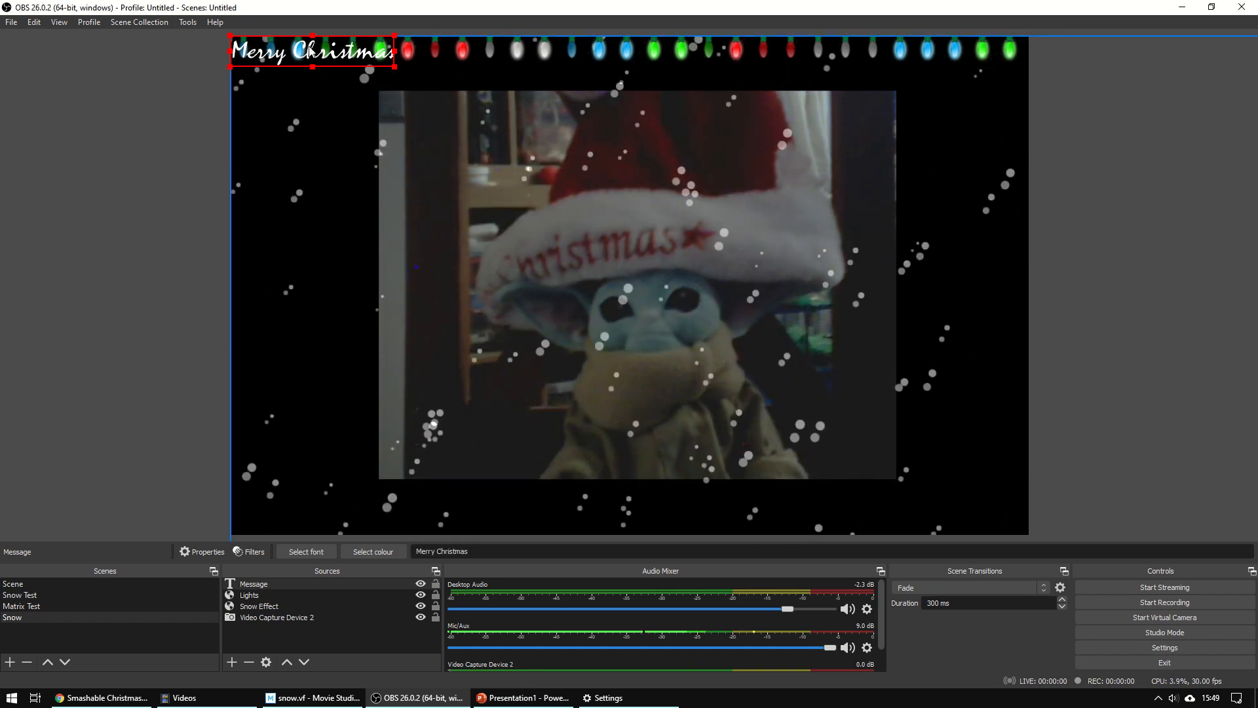
- Reopen the Message source's properties, set its font size to 150 and apply the change
{"action": "left_click", "coordinate": [263, 594]}
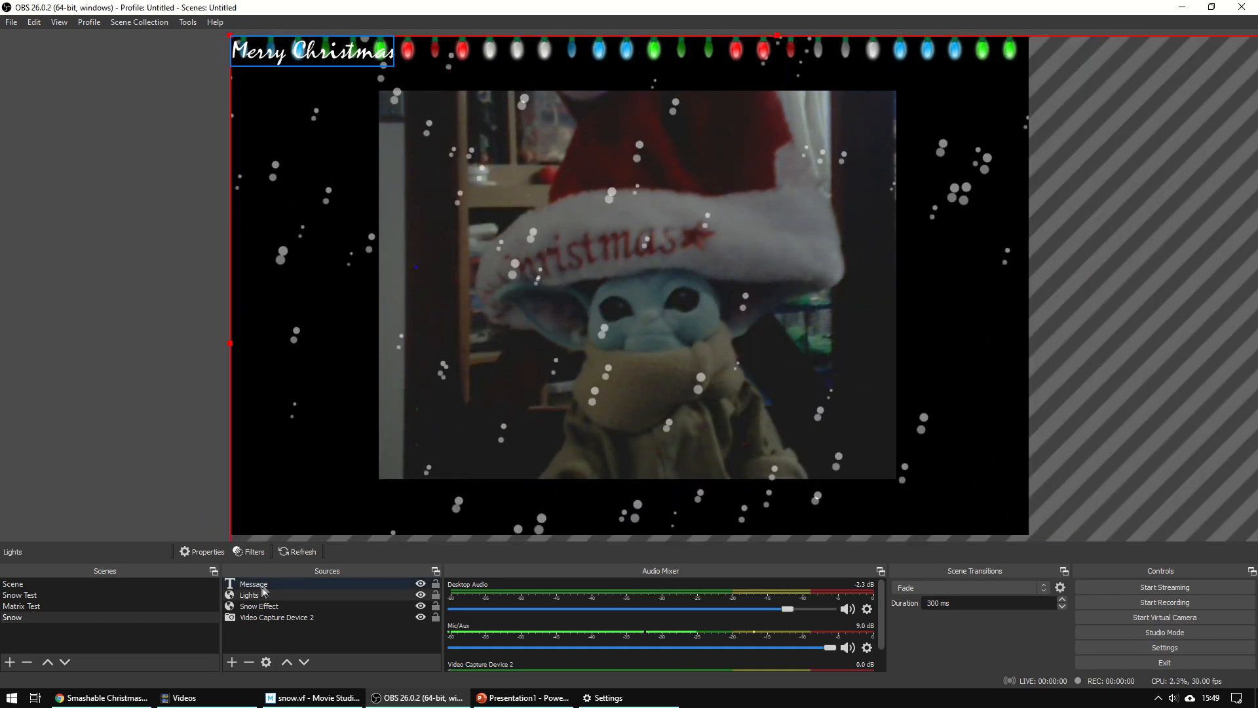
{"action": "double_click", "coordinate": [263, 585]}
{"action": "left_click", "coordinate": [730, 402]}
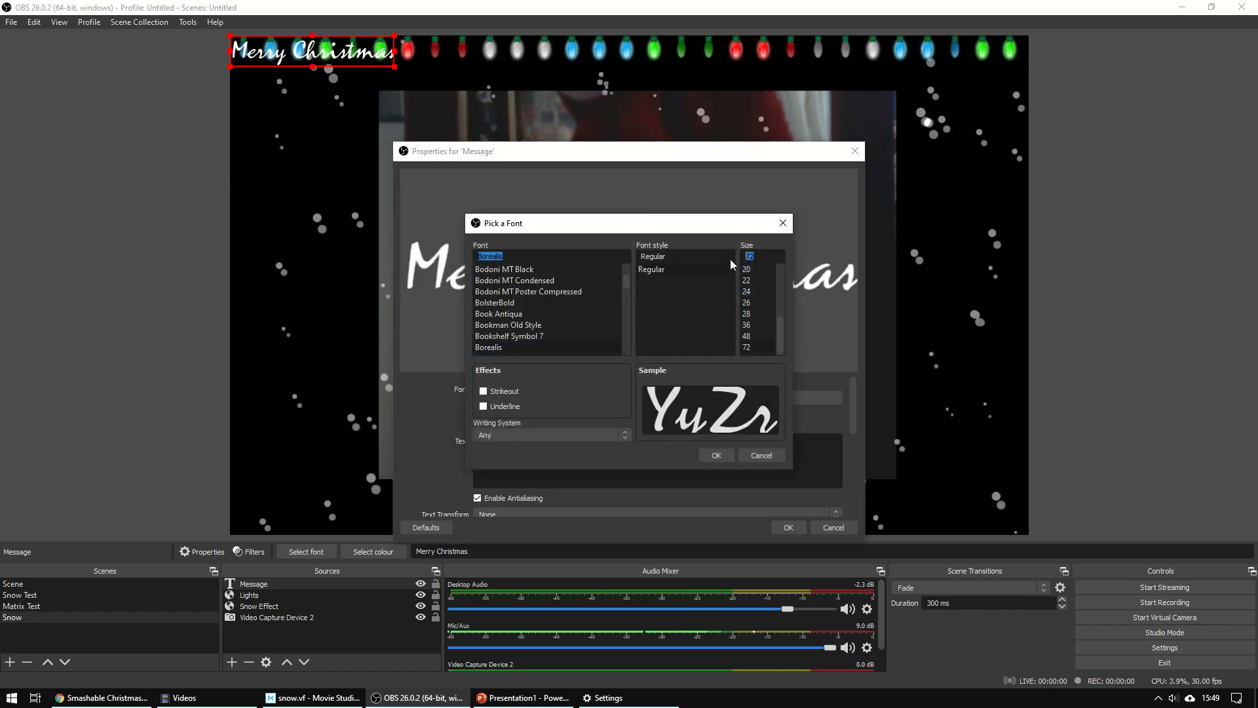
{"action": "type", "text": "150"}
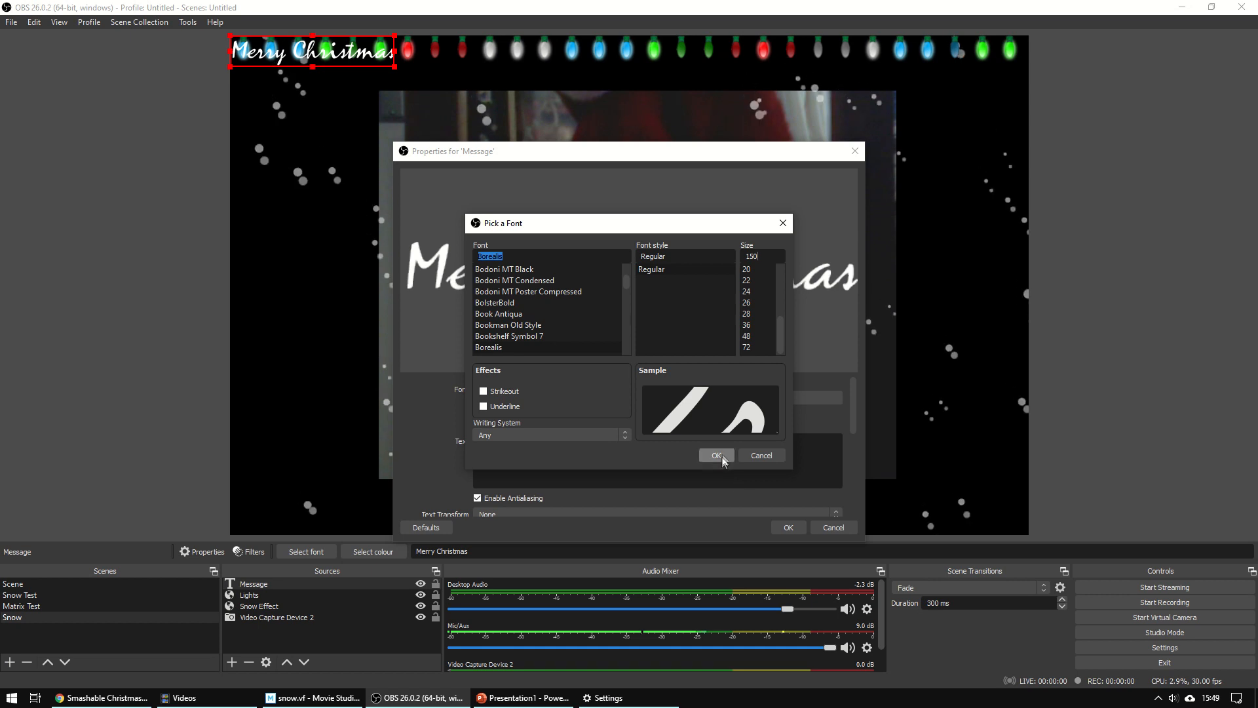
{"action": "left_click", "coordinate": [716, 455]}
{"action": "left_click", "coordinate": [790, 526]}
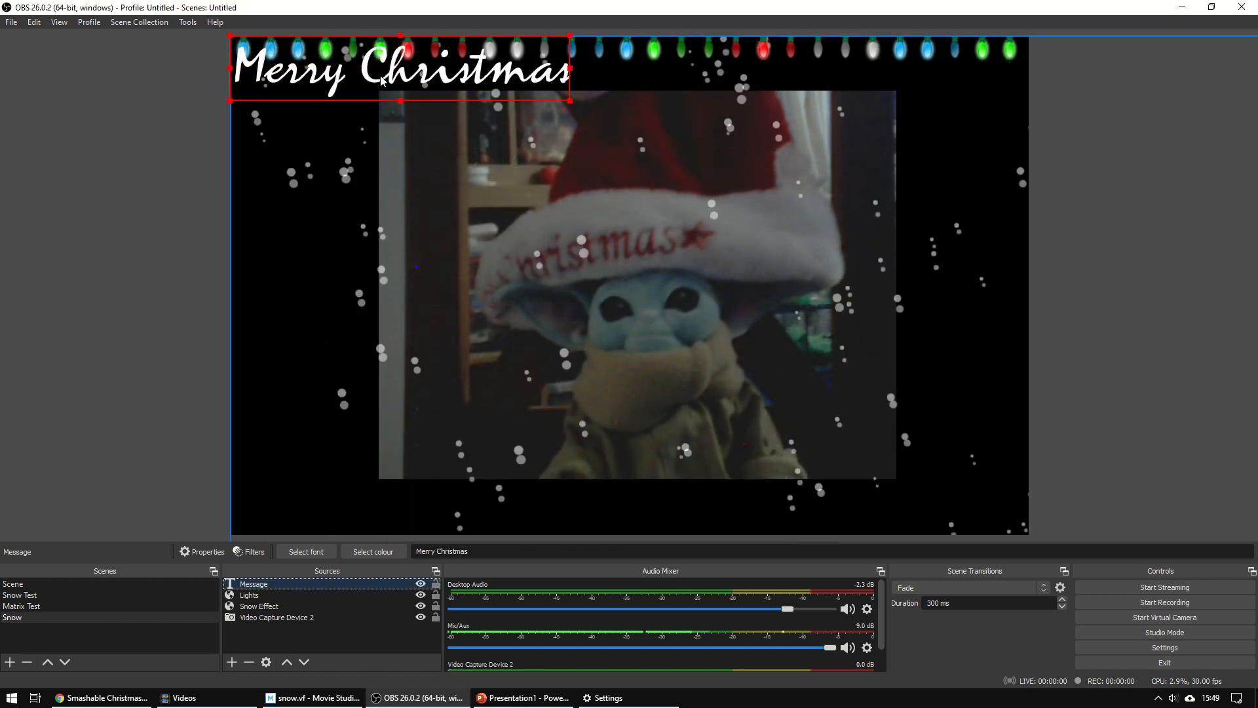
- Move the Merry Christmas text to the lower centre of the canvas and enlarge it to about two thirds of the canvas width
{"action": "left_click_drag", "start_coordinate": [382, 80], "coordinate": [559, 502]}
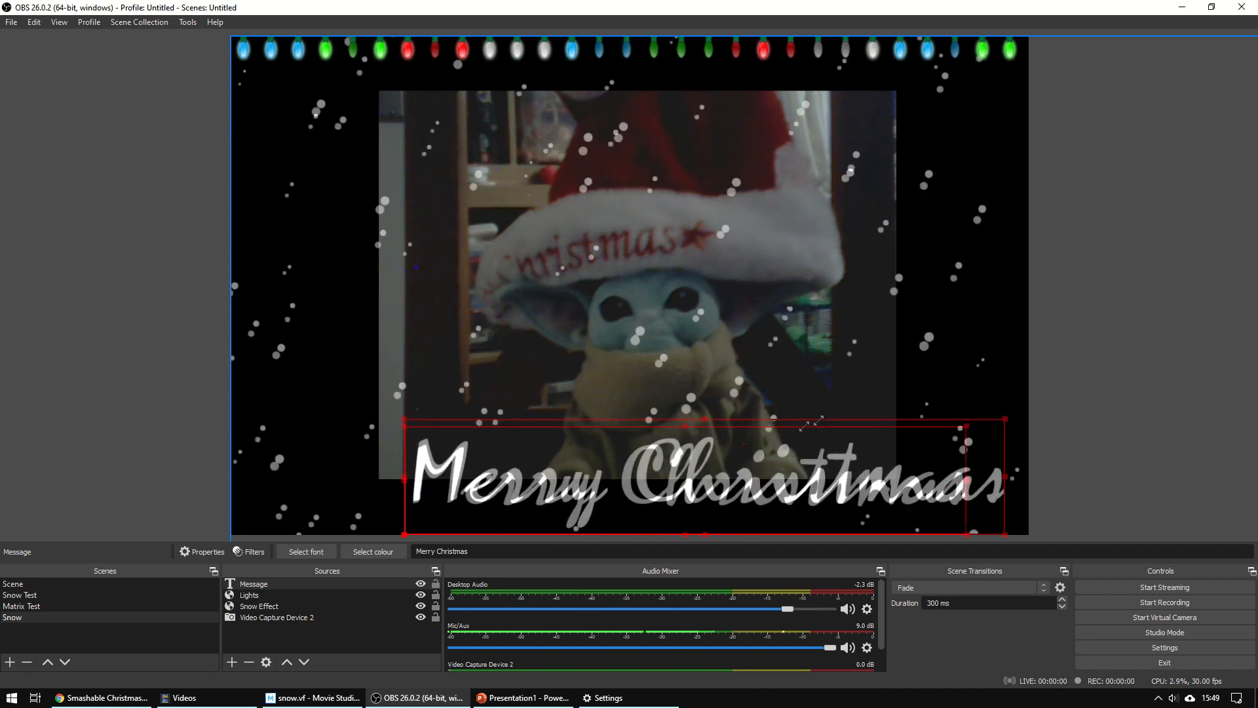
{"action": "left_click_drag", "start_coordinate": [759, 479], "coordinate": [750, 491]}
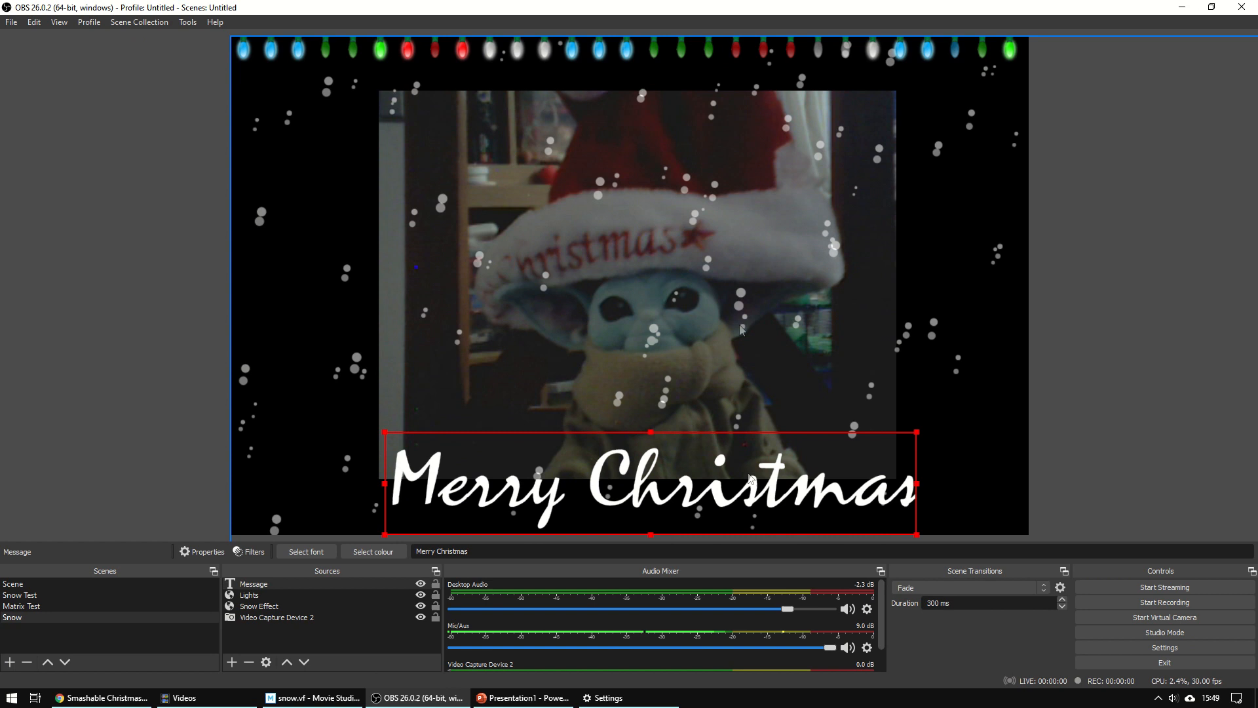
{"action": "left_click", "coordinate": [130, 242]}
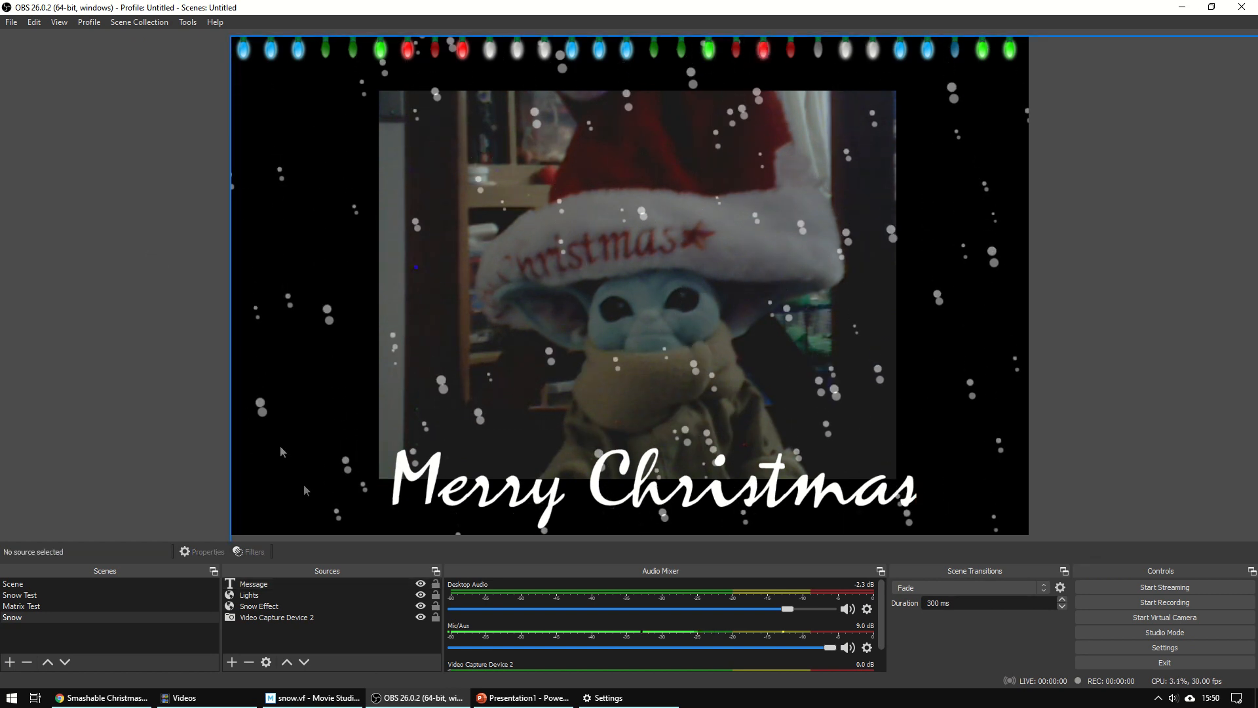
- Reposition and enlarge Video Capture Device 2 so the webcam picture fills most of the canvas behind the lights and message
{"action": "left_click", "coordinate": [289, 618]}
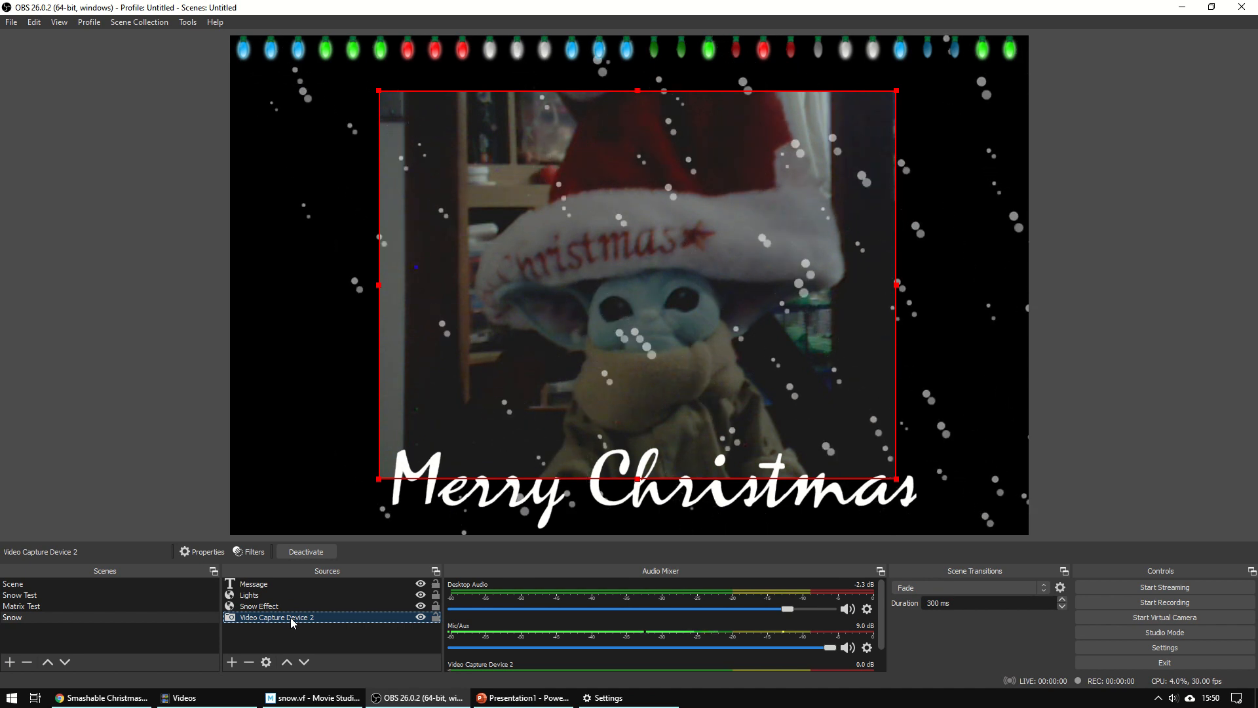
{"action": "left_click_drag", "start_coordinate": [524, 317], "coordinate": [436, 296]}
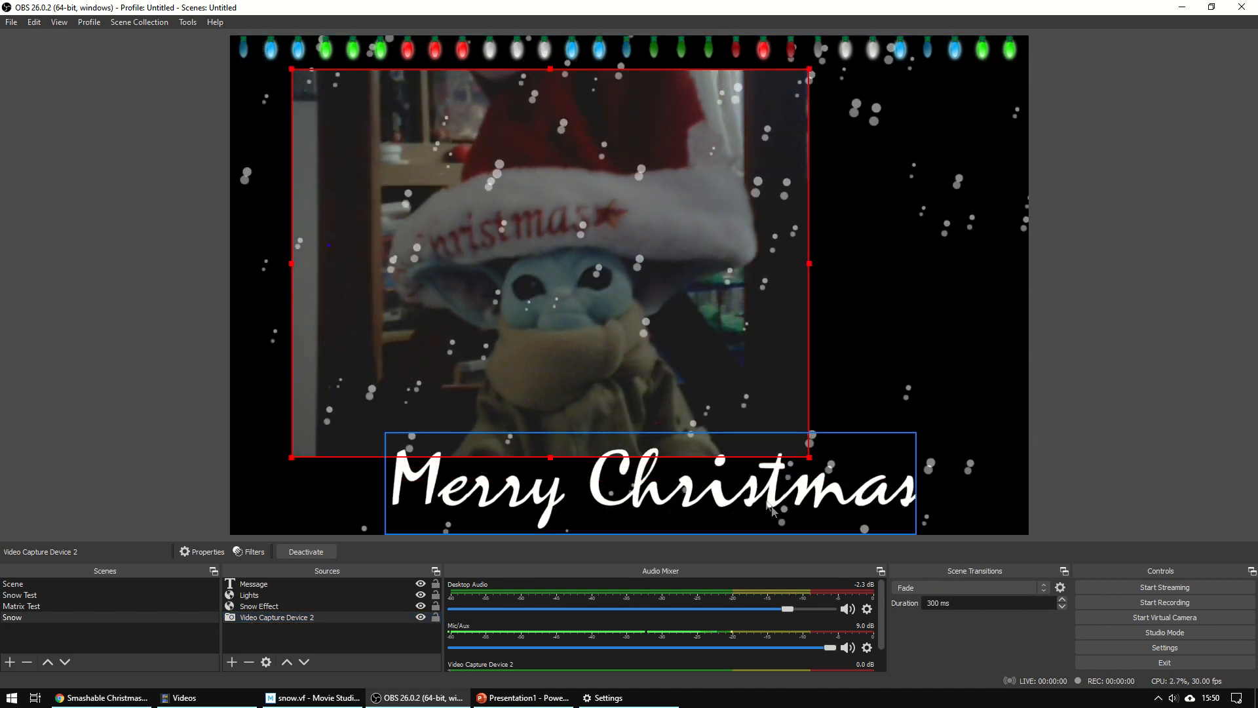
{"action": "left_click_drag", "start_coordinate": [809, 457], "coordinate": [1008, 539]}
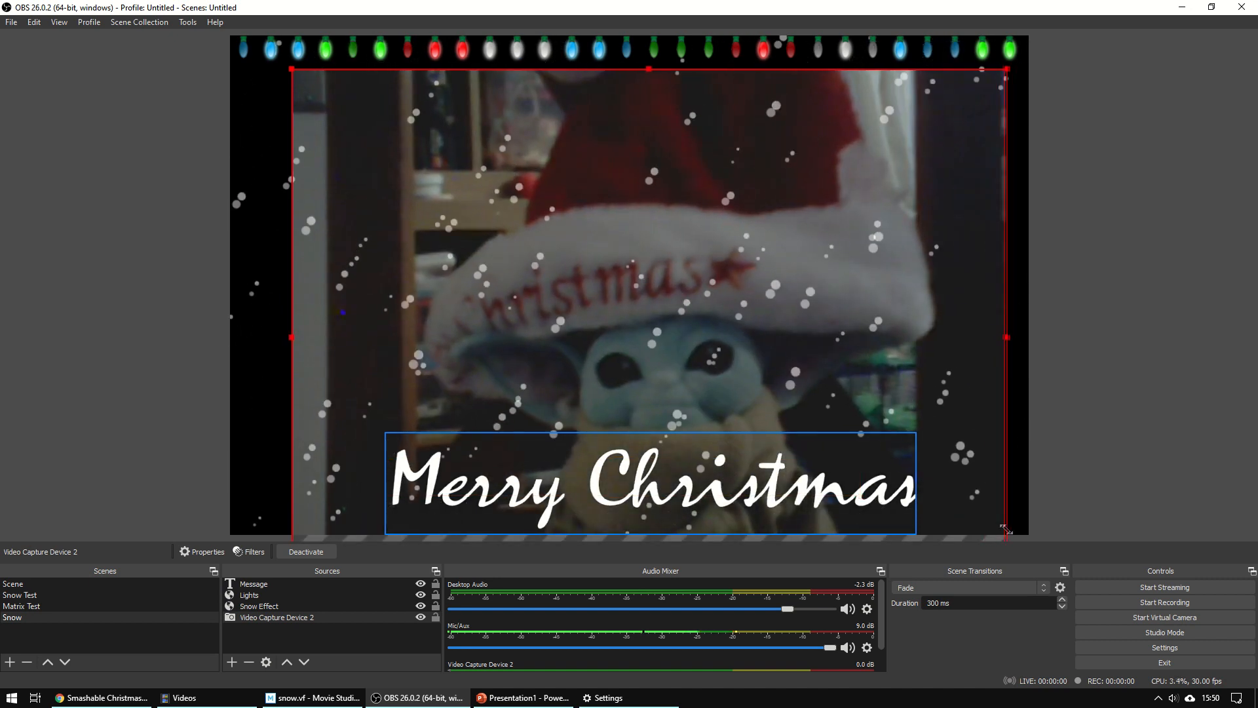
{"action": "left_click_drag", "start_coordinate": [897, 314], "coordinate": [888, 296]}
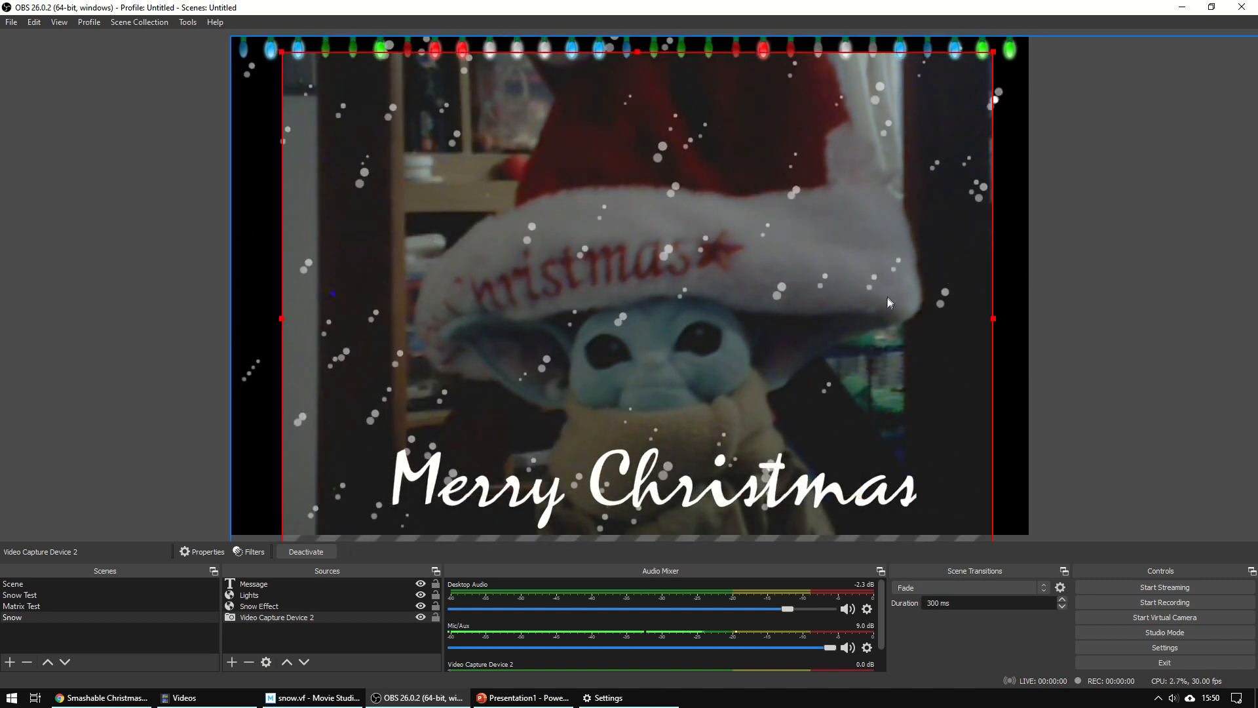
{"action": "left_click", "coordinate": [159, 253]}
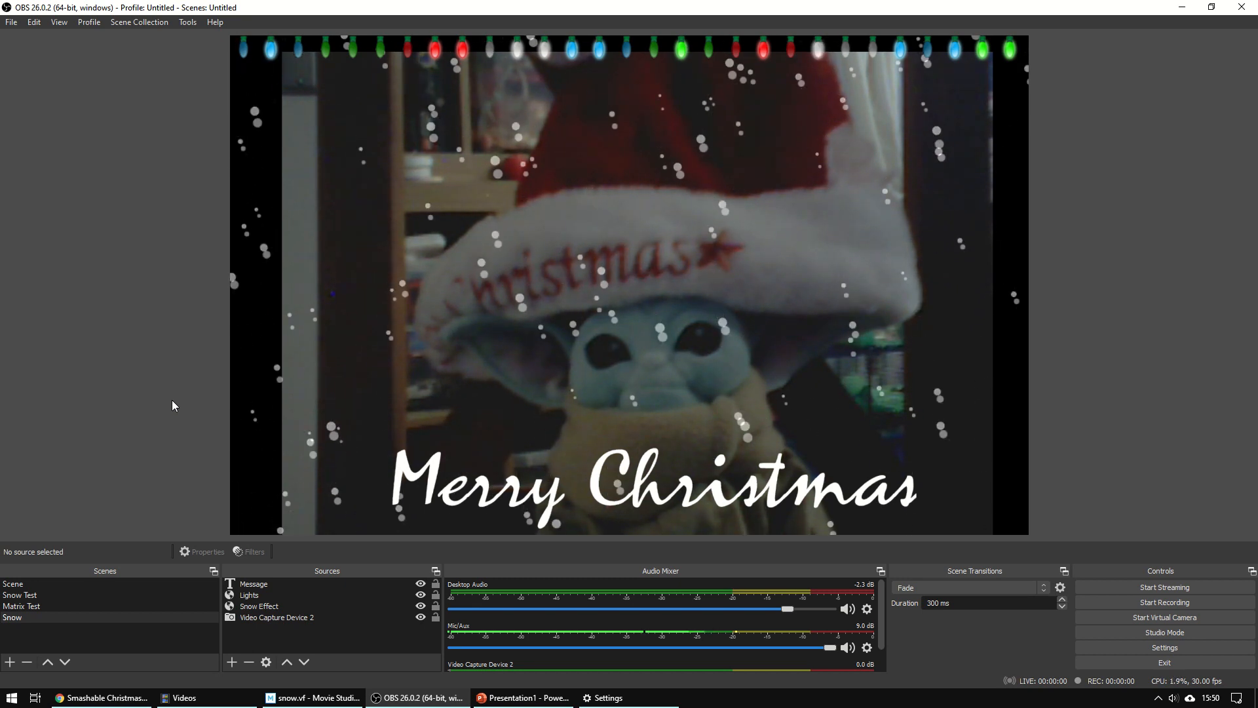
- Start the virtual camera, switch to Zoom and select OBS Virtual Camera as the camera in its video settings
{"action": "left_click", "coordinate": [1143, 620]}
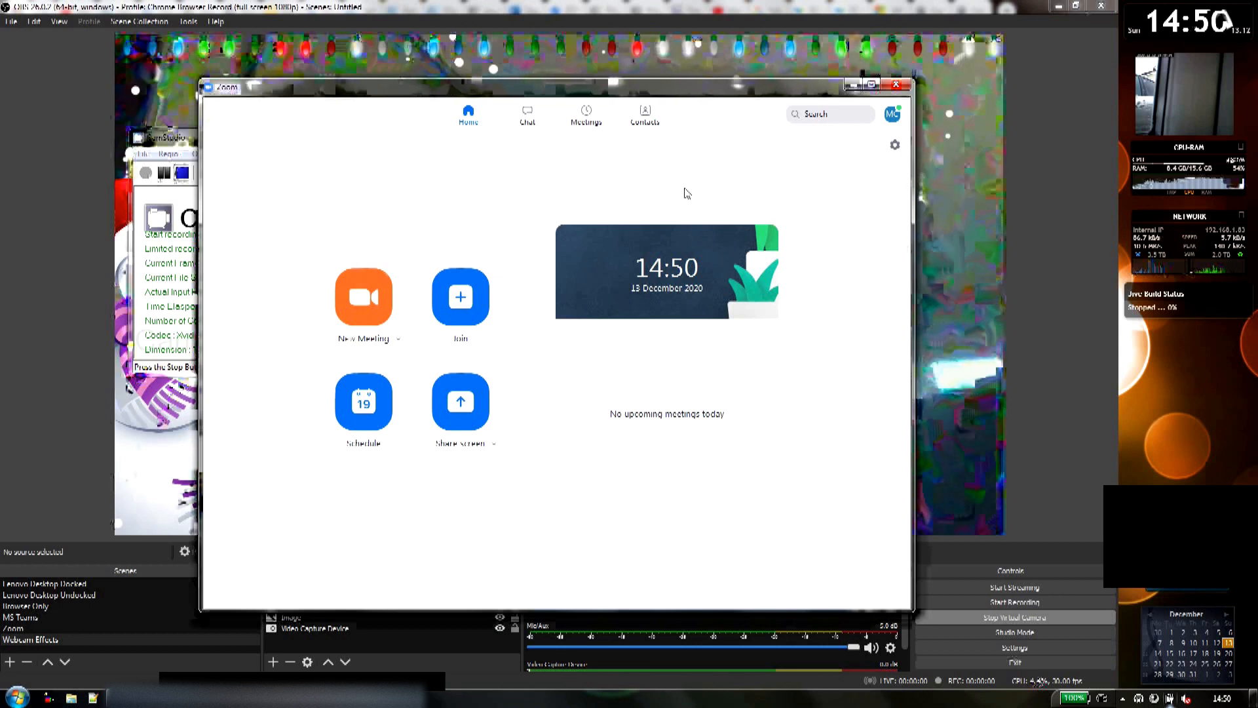
{"action": "left_click", "coordinate": [895, 150]}
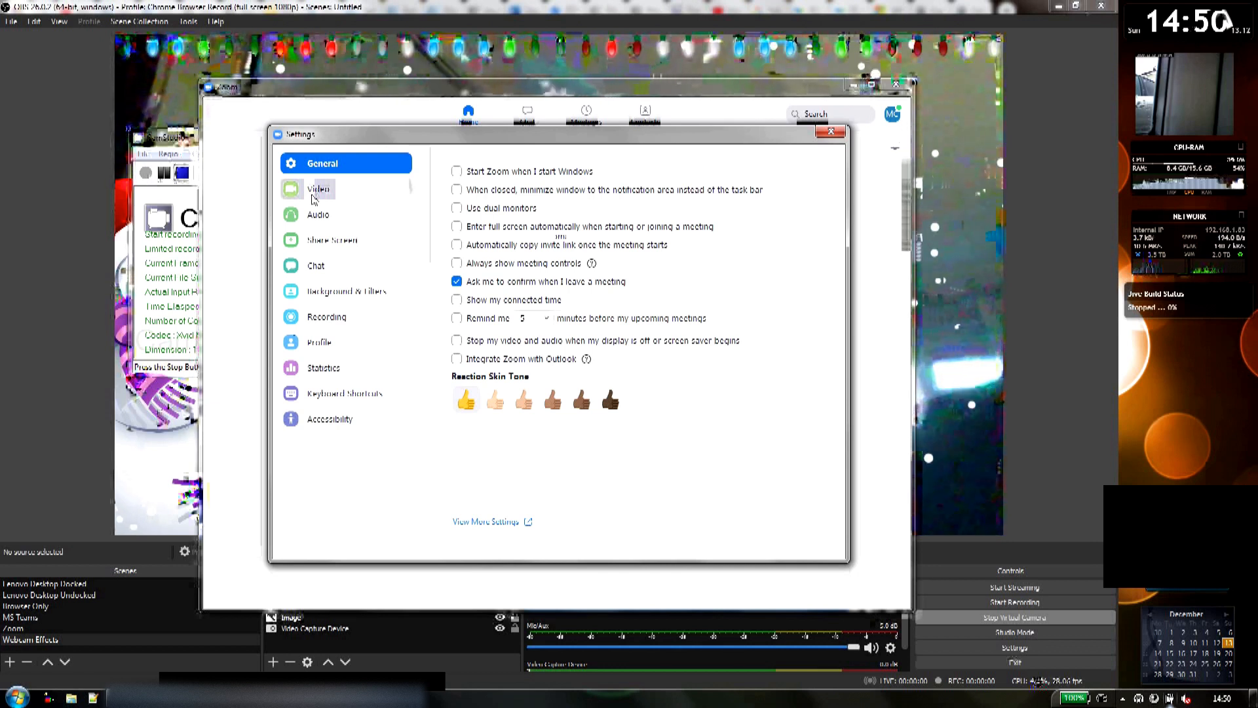
{"action": "left_click", "coordinate": [313, 191]}
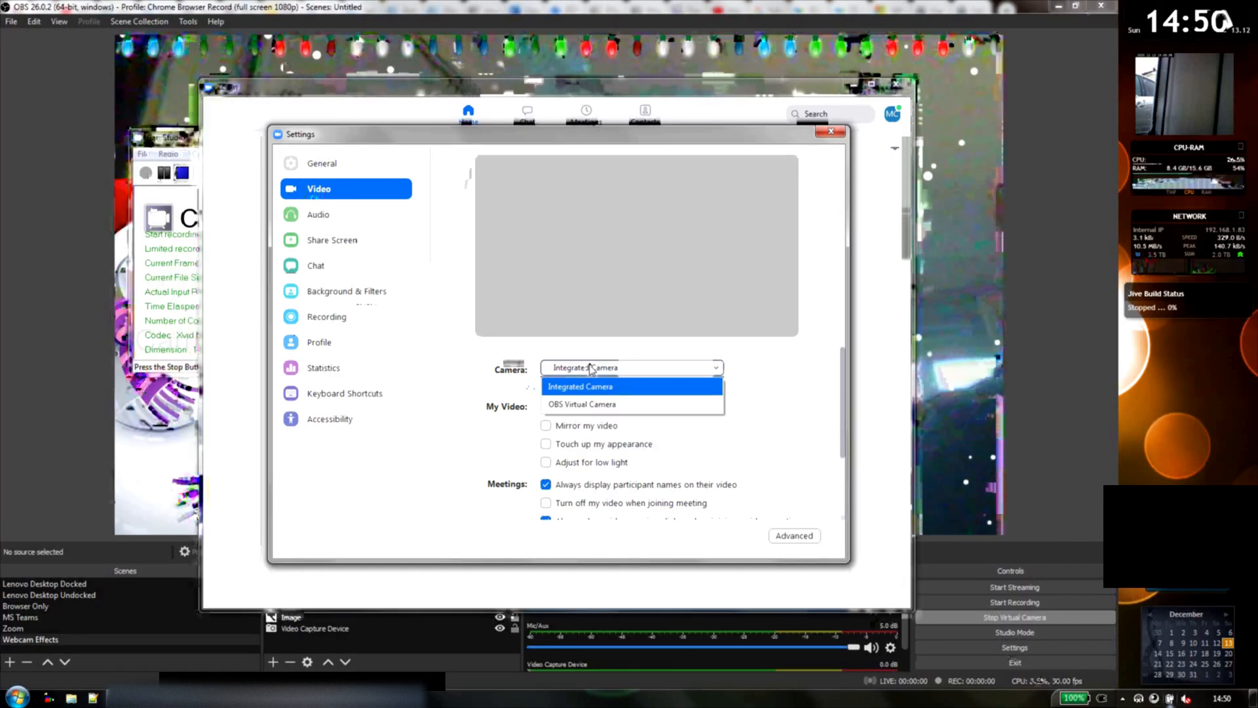
{"action": "left_click", "coordinate": [592, 412]}
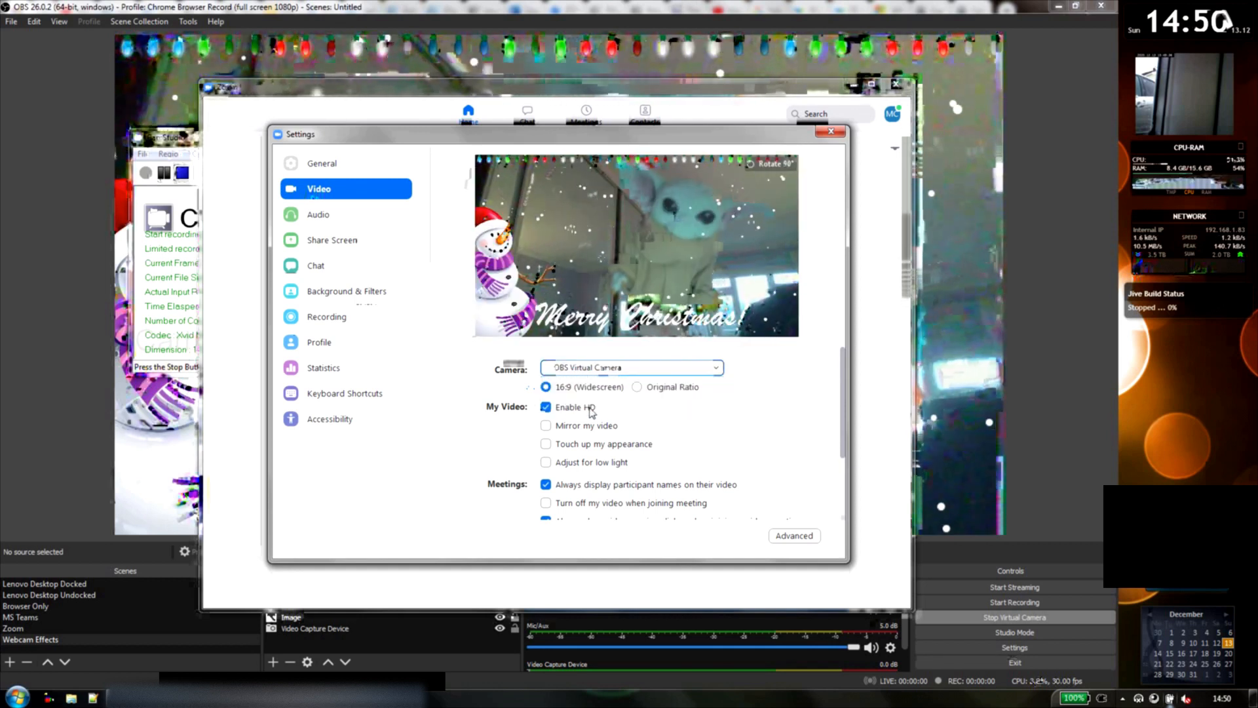